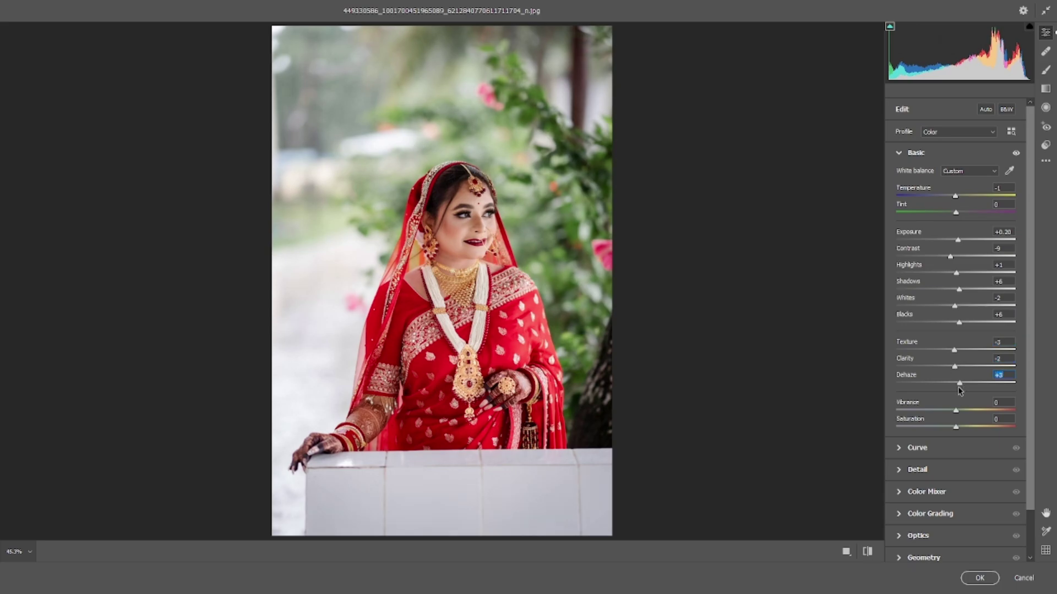
# Open the Camera Raw presets, browse the first packs and try preset 29 on the bridal photo
pyautogui.click(1045, 144)
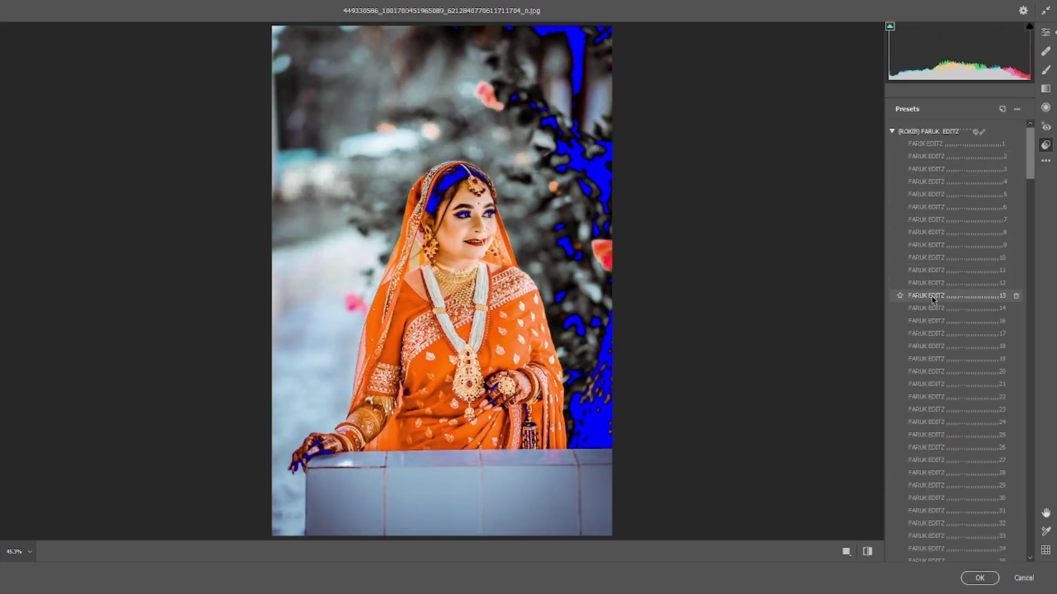
pyautogui.scroll(-5, 954, 176)
pyautogui.scroll(-3, 958, 250)
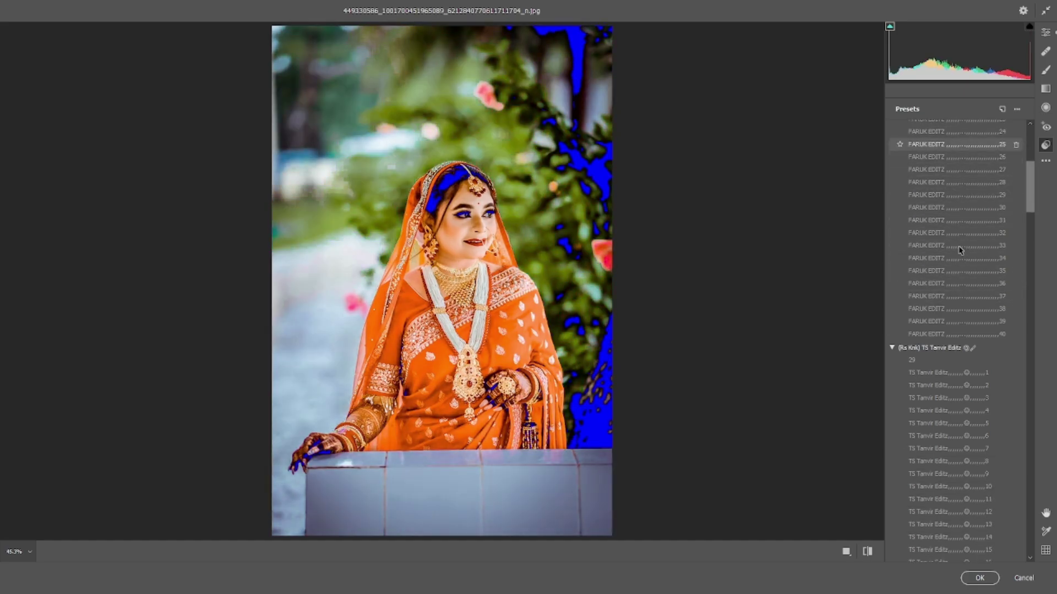
pyautogui.scroll(-5, 947, 366)
pyautogui.click(935, 148)
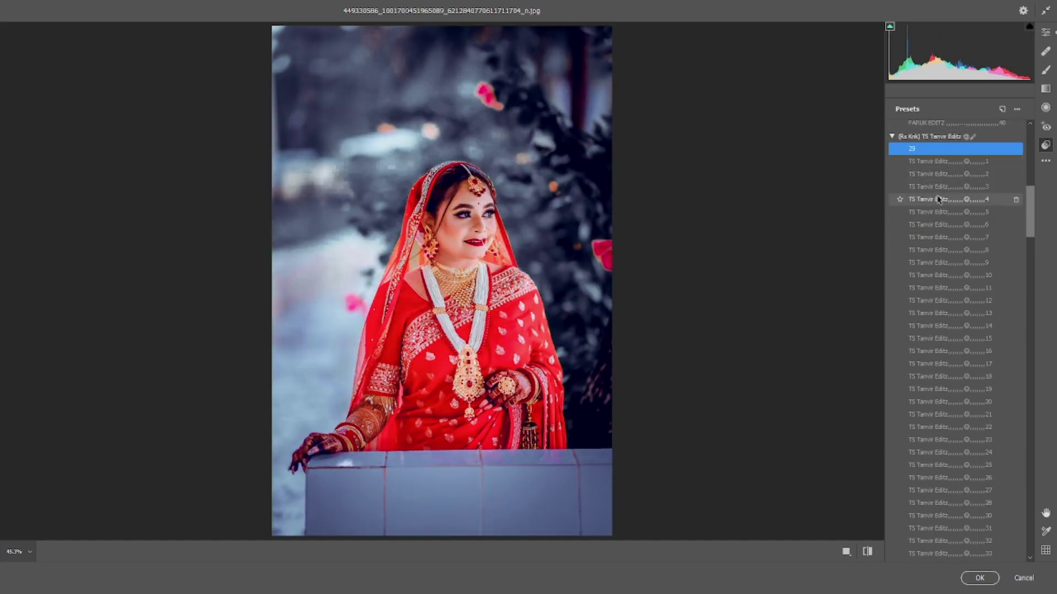
pyautogui.scroll(-8, 936, 248)
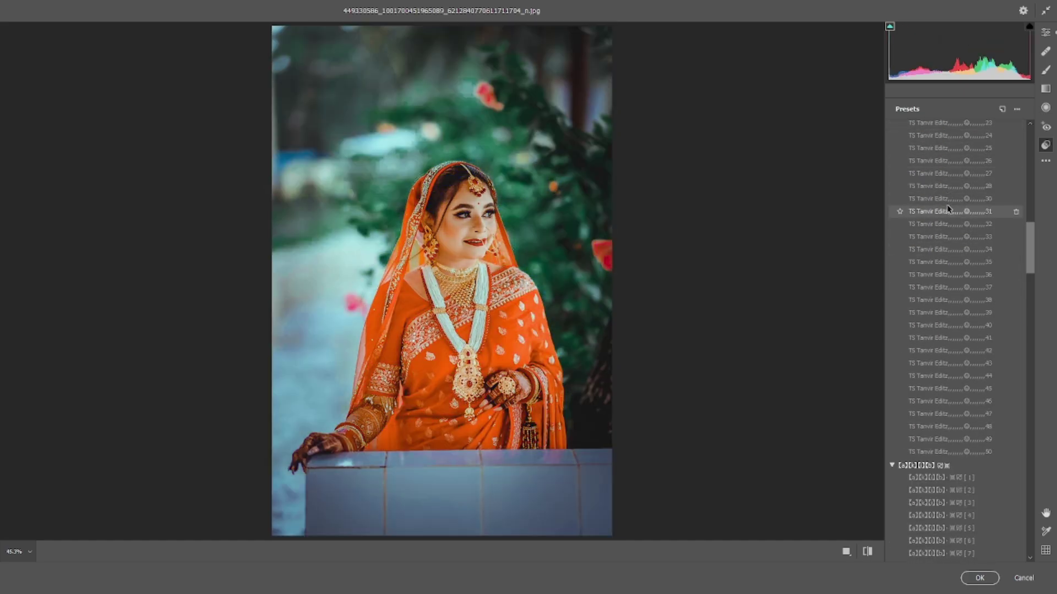
# Show the photo in a side-by-side before/after comparison and try presets 34 and 43 from the second pack
pyautogui.click(845, 552)
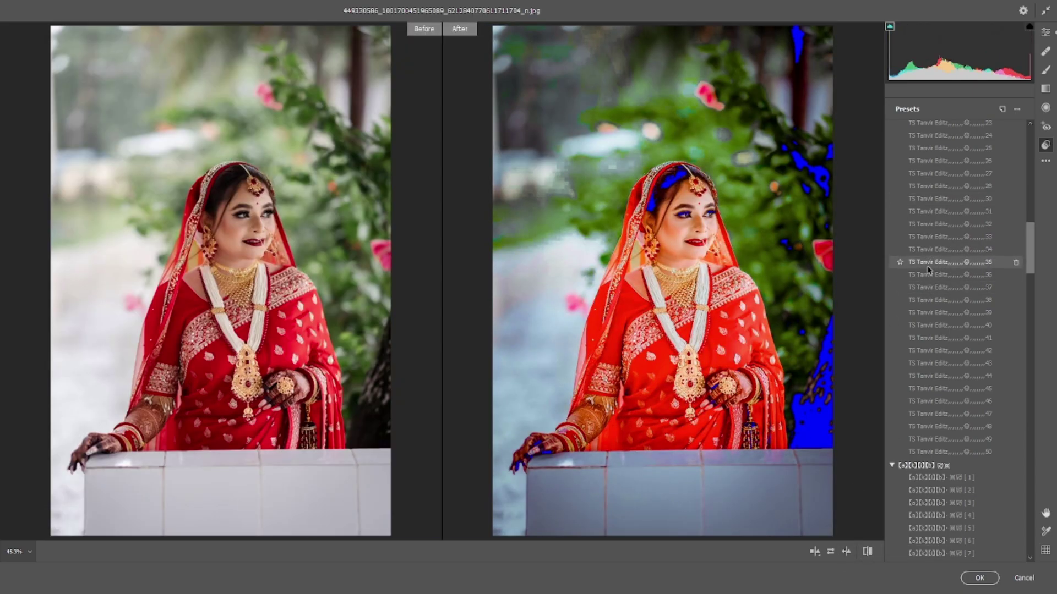
pyautogui.click(938, 249)
pyautogui.scroll(-2, 946, 231)
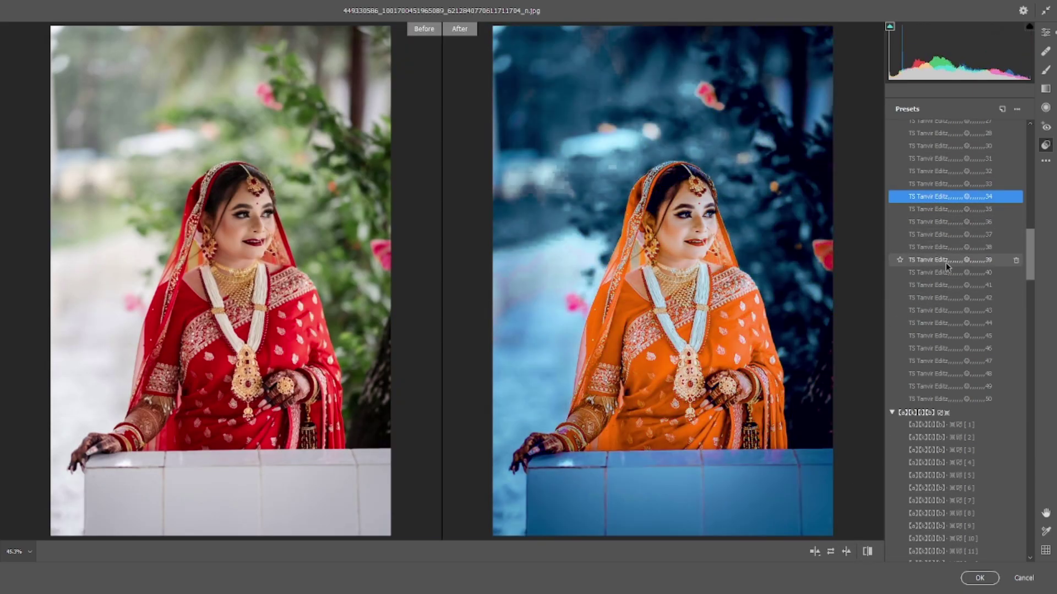
pyautogui.click(944, 310)
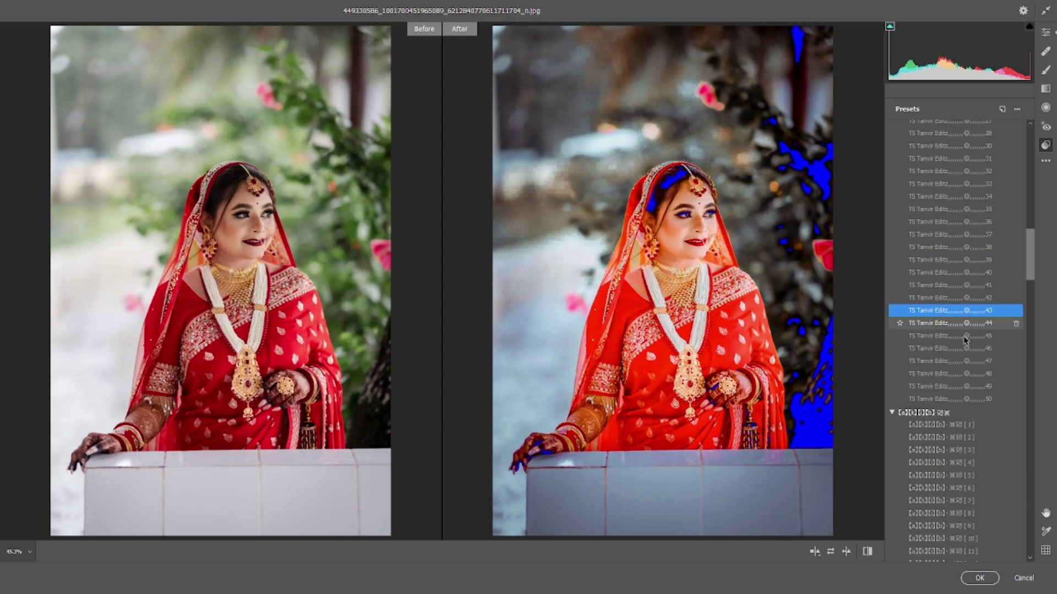
# Browse the remaining preset packs, apply a look with vivid green foliage and bright reds, and accept the Camera Raw edit
pyautogui.scroll(-10, 966, 330)
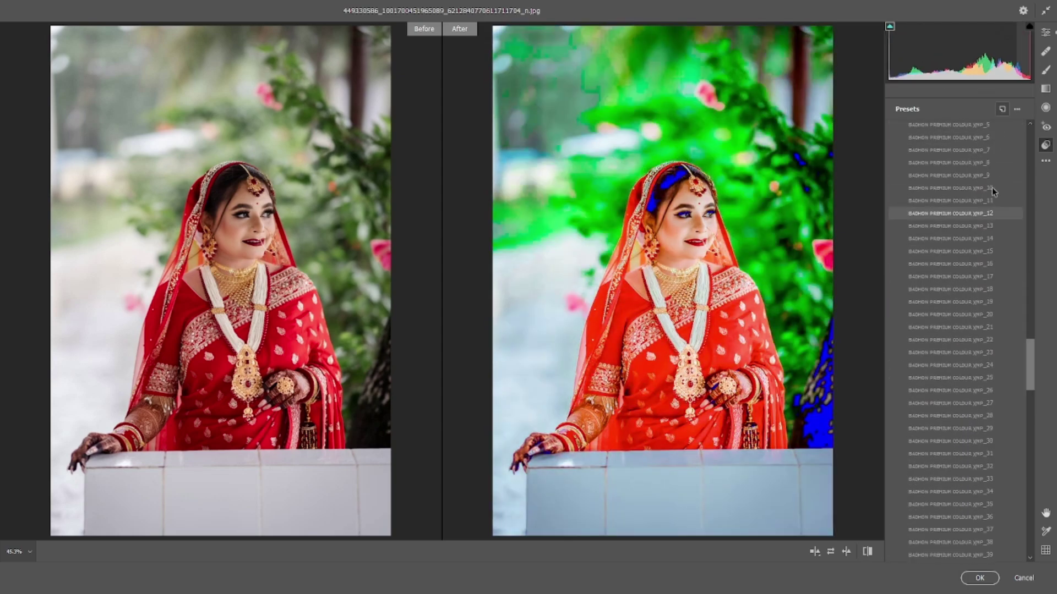
pyautogui.scroll(3, 979, 170)
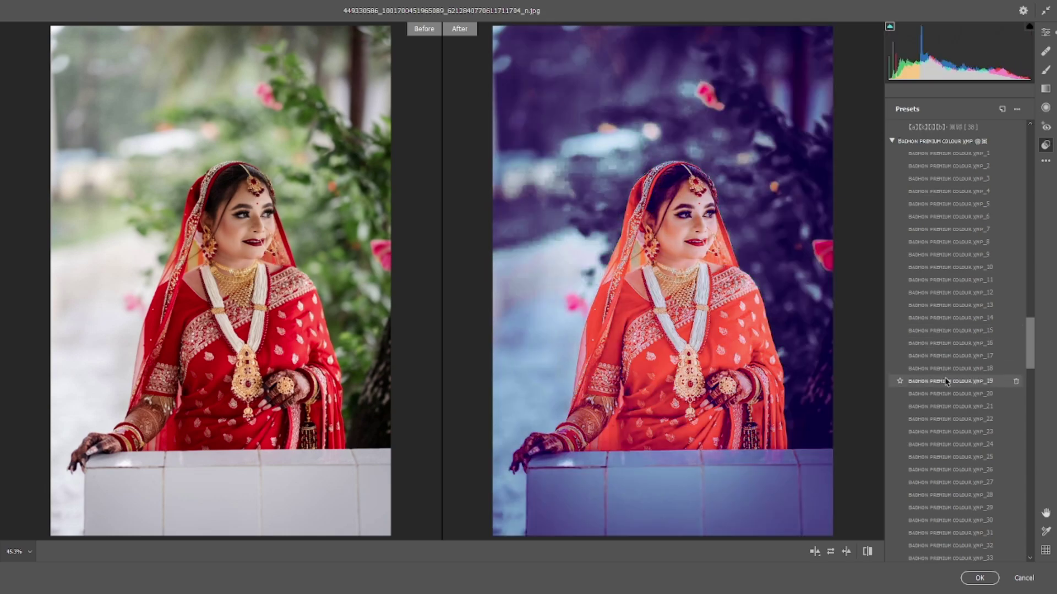
pyautogui.scroll(-3, 933, 520)
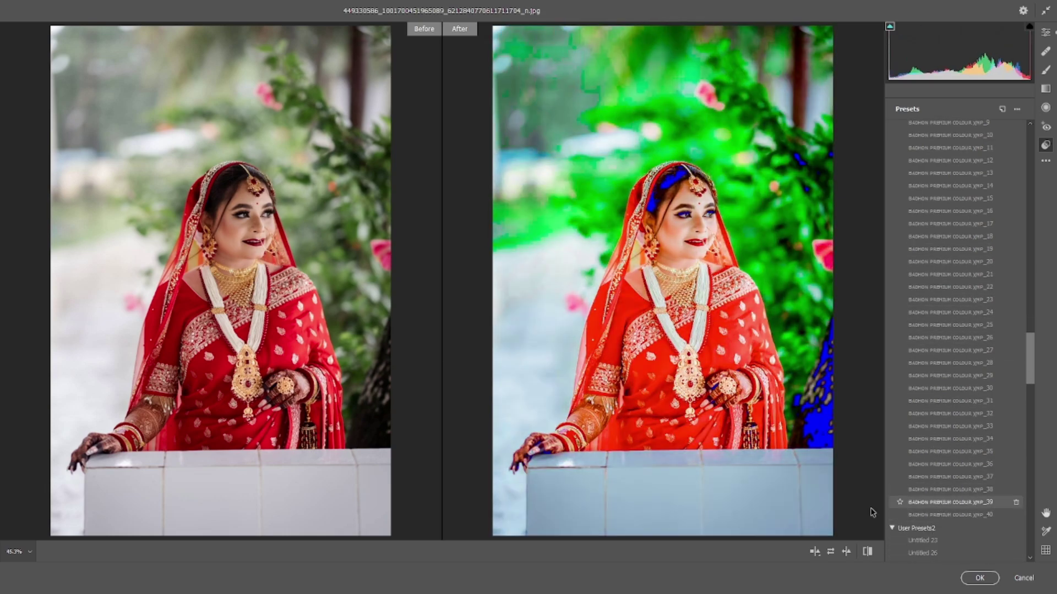
pyautogui.scroll(-10, 969, 386)
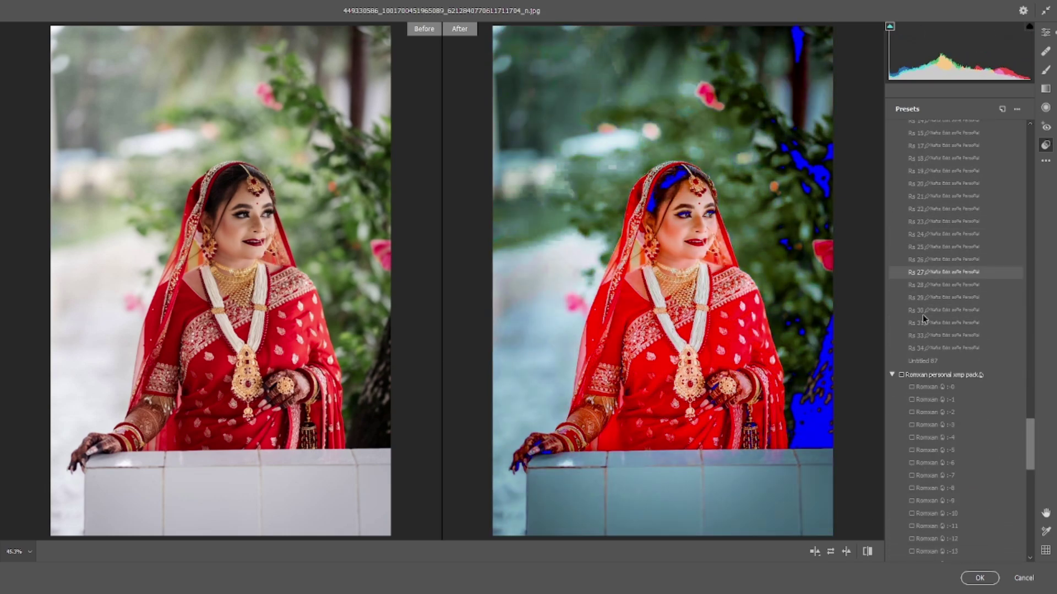
pyautogui.scroll(-12, 924, 318)
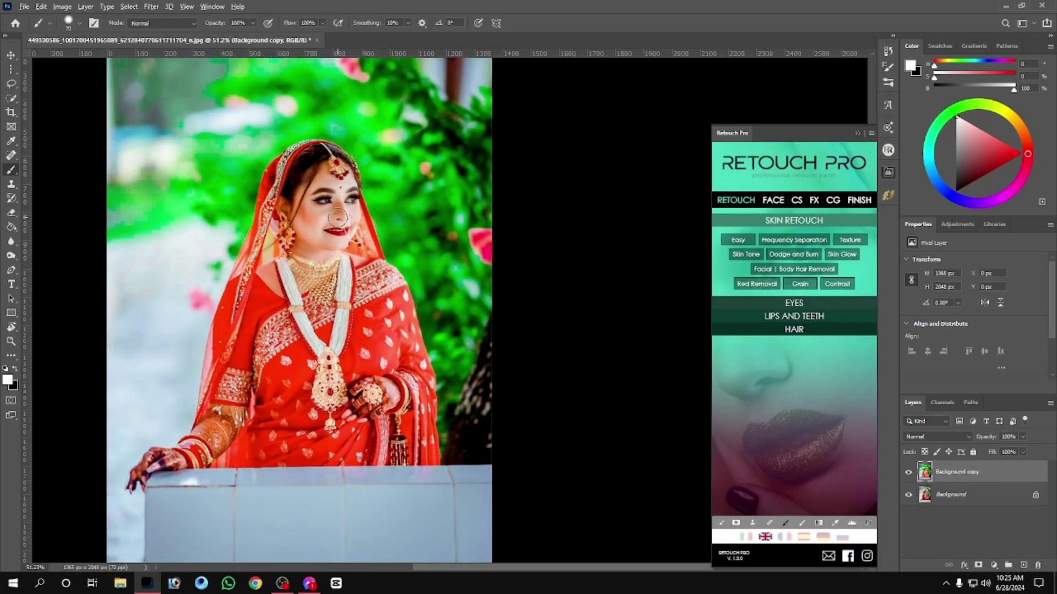
# Add the Easy skin retouch from Retouch Pro and paint its mask over the bride's forehead, cheeks and nose
pyautogui.scroll(7, 337, 217)
pyautogui.scroll(-11, 526, 252)
pyautogui.scroll(7, 526, 251)
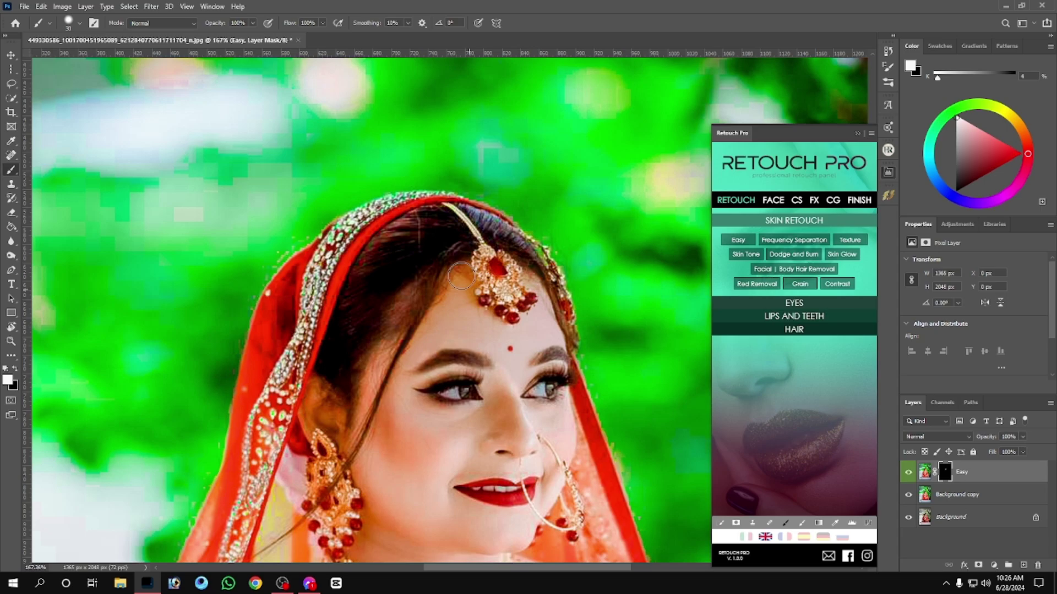
pyautogui.scroll(-3, 393, 335)
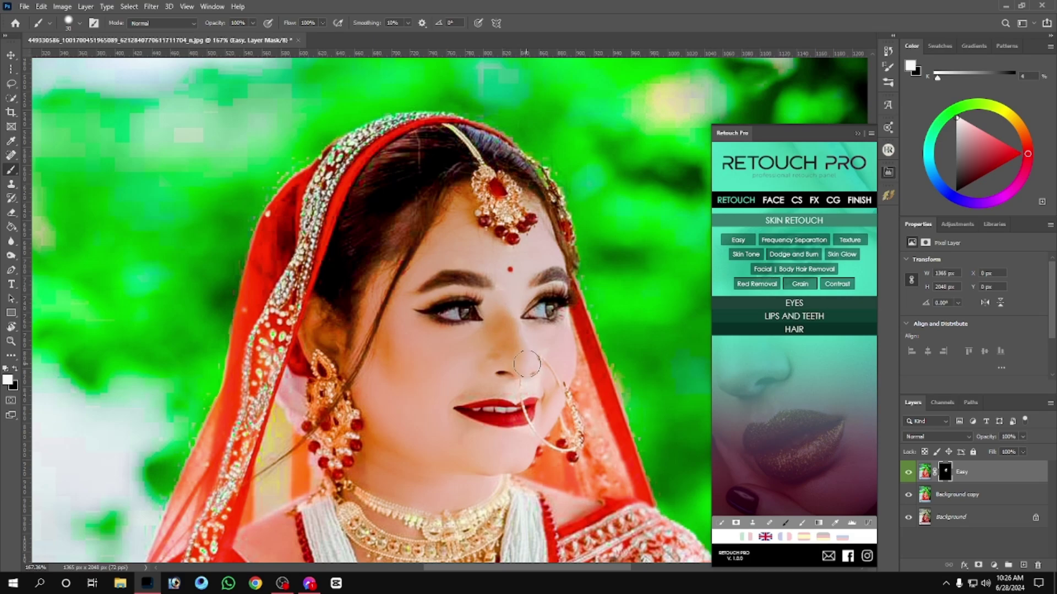
# Display the Easy layer's mask as an overlay and paint in the missed skin around the mouth and chin
pyautogui.press('\\')
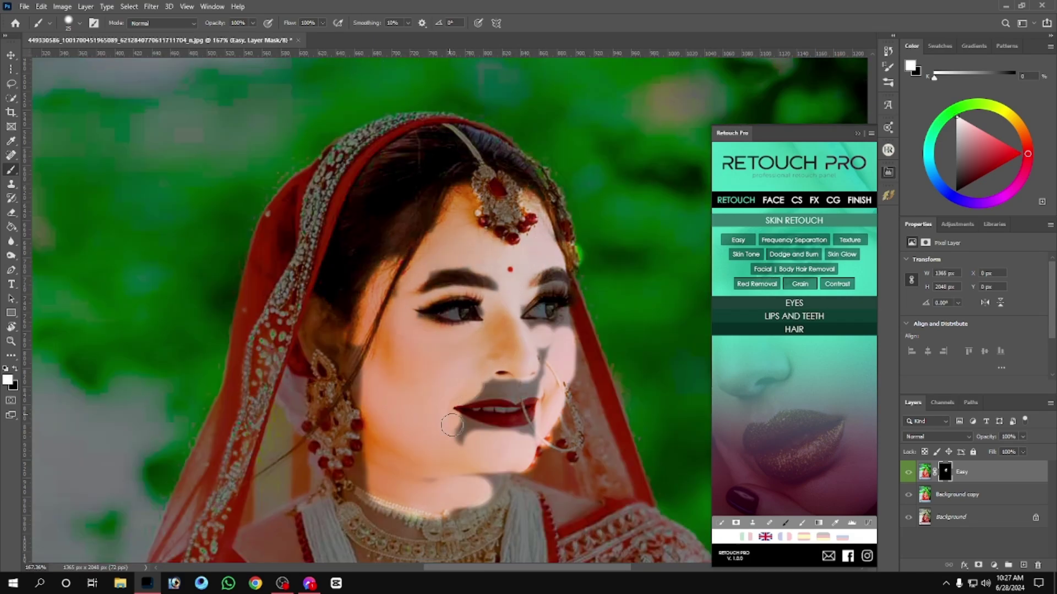
pyautogui.click(460, 443)
pyautogui.press('\\')
pyautogui.press('\\')
pyautogui.press('\\')
pyautogui.press('\\')
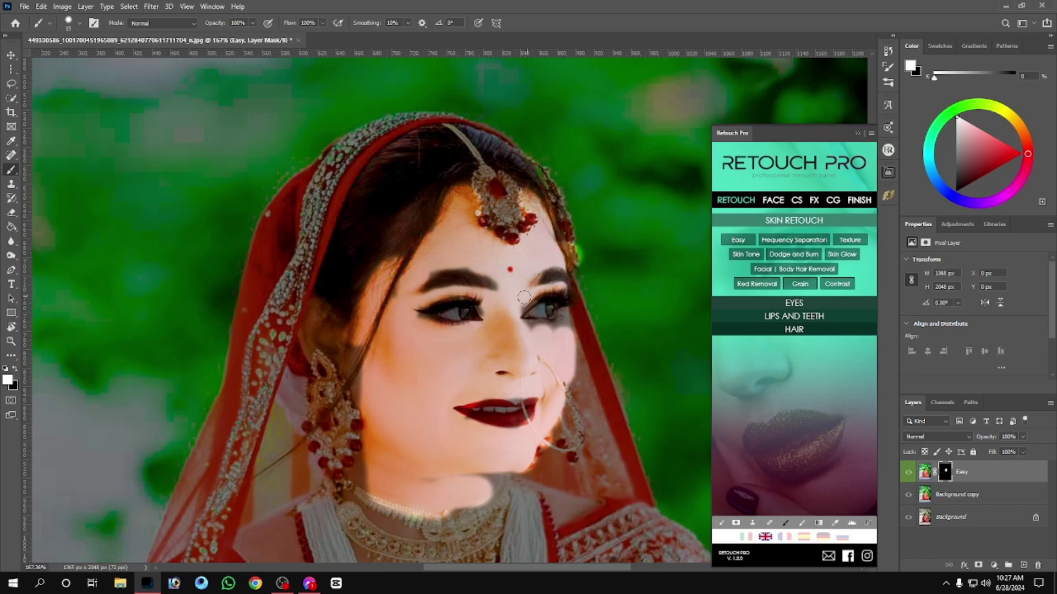
# Paint the Easy mask over the skin of the shoulder, neck and chest, working around the necklaces
pyautogui.scroll(-3, 430, 324)
pyautogui.scroll(6, 338, 347)
pyautogui.press(']')
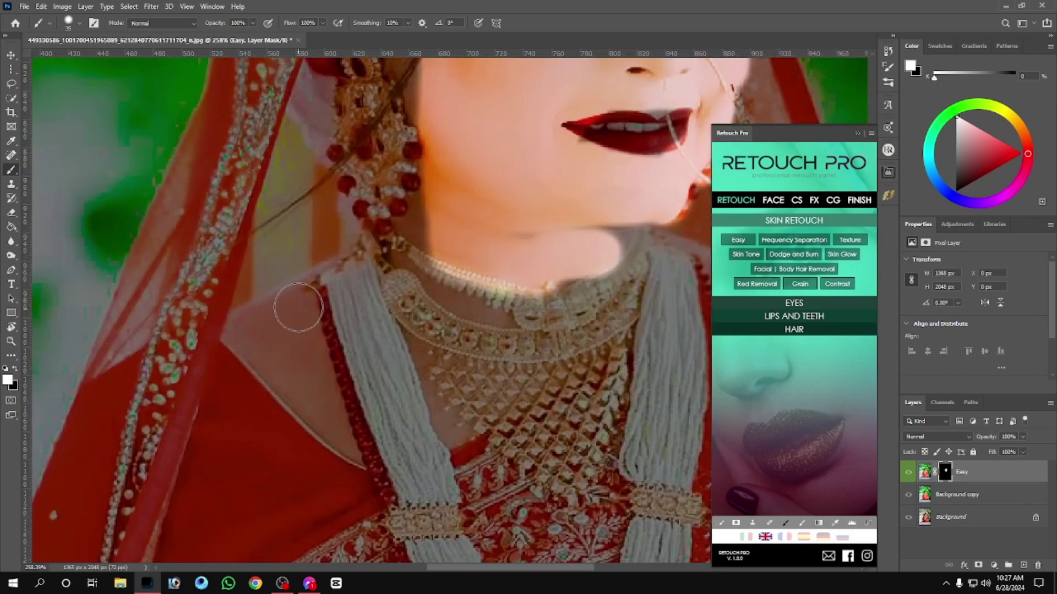
pyautogui.moveTo(298, 309)
pyautogui.mouseDown()
pyautogui.moveTo(268, 346)
pyautogui.moveTo(323, 419)
pyautogui.moveTo(329, 367)
pyautogui.mouseUp()
pyautogui.moveTo(473, 436)
pyautogui.mouseDown()
pyautogui.moveTo(500, 324)
pyautogui.moveTo(417, 259)
pyautogui.mouseUp()
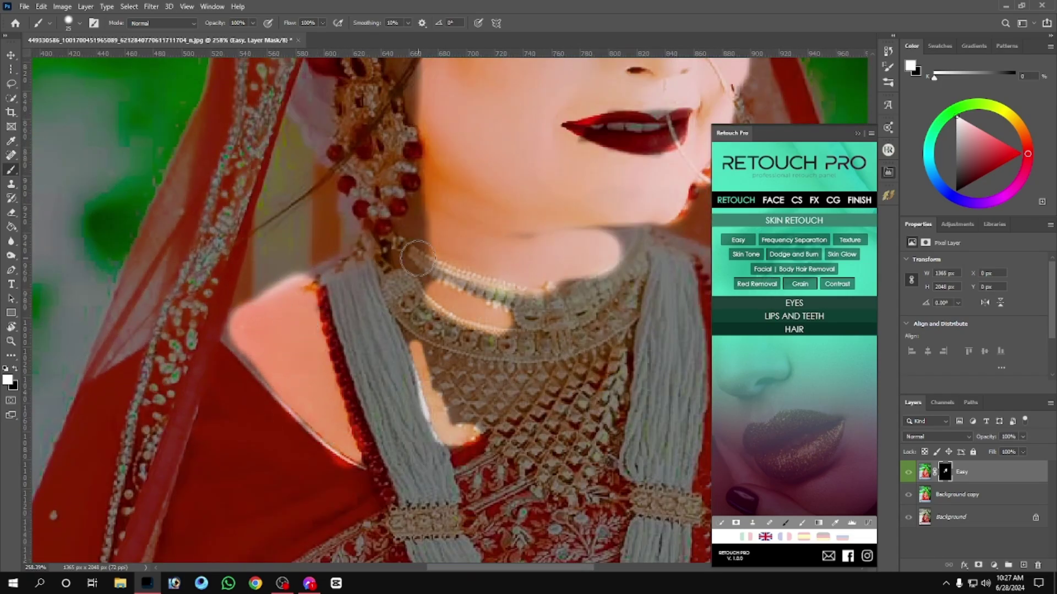
pyautogui.moveTo(620, 236); pyautogui.dragTo(527, 236)
pyautogui.scroll(-4, 536, 210)
pyautogui.scroll(2, 536, 210)
pyautogui.moveTo(502, 142); pyautogui.dragTo(485, 186)
pyautogui.scroll(-5, 435, 336)
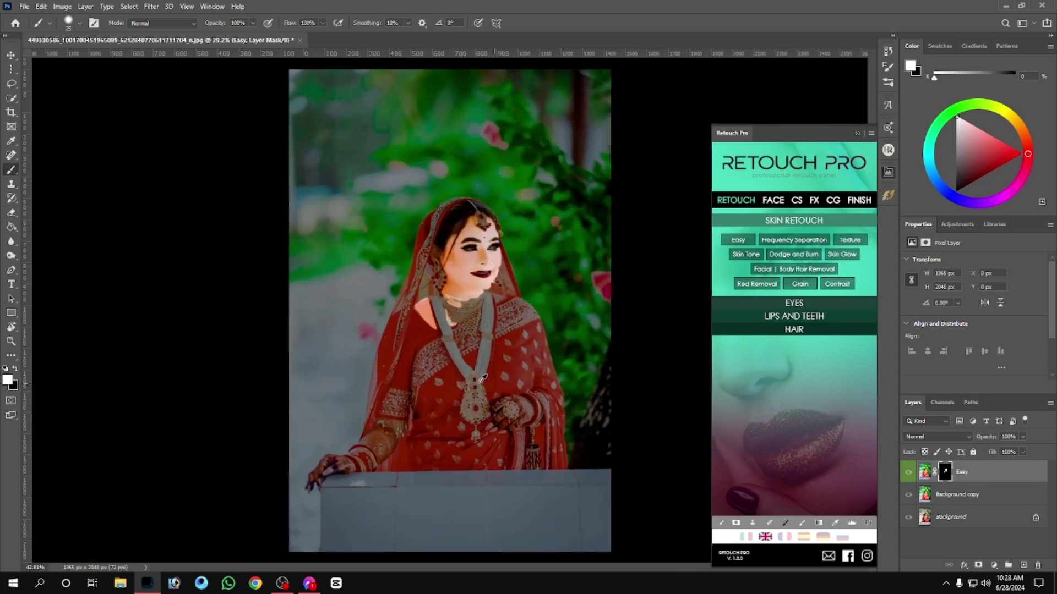
# Extend the Easy mask over the bride's forearm and both hands, adapting the brush size to each area
pyautogui.scroll(6, 297, 445)
pyautogui.scroll(1, 418, 391)
pyautogui.press(']')
pyautogui.press(']')
pyautogui.press(']')
pyautogui.press(']')
pyautogui.moveTo(416, 380)
pyautogui.mouseDown()
pyautogui.moveTo(362, 400)
pyautogui.moveTo(344, 442)
pyautogui.moveTo(452, 383)
pyautogui.moveTo(414, 440)
pyautogui.mouseUp()
pyautogui.scroll(-4, 433, 345)
pyautogui.moveTo(433, 345); pyautogui.dragTo(349, 367)
pyautogui.moveTo(241, 449)
pyautogui.mouseDown()
pyautogui.moveTo(244, 424)
pyautogui.moveTo(150, 508)
pyautogui.moveTo(190, 438)
pyautogui.mouseUp()
pyautogui.scroll(-5, 242, 485)
pyautogui.scroll(6, 539, 380)
pyautogui.press('[')
pyautogui.moveTo(477, 392)
pyautogui.mouseDown()
pyautogui.moveTo(388, 495)
pyautogui.moveTo(377, 376)
pyautogui.moveTo(492, 418)
pyautogui.mouseUp()
pyautogui.scroll(-8, 529, 399)
# Hide the mask overlay, compare the photo with and without the Easy layer, and reduce its opacity to about 85%
pyautogui.press('\\')
pyautogui.scroll(2, 464, 286)
pyautogui.click(908, 472)
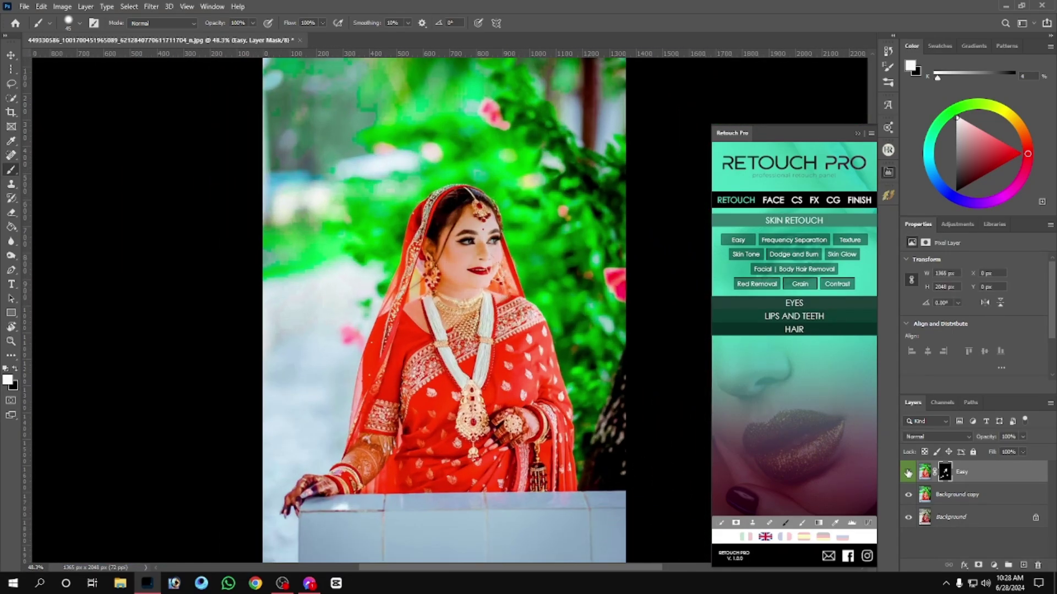
pyautogui.moveTo(987, 441); pyautogui.dragTo(985, 440)
pyautogui.scroll(8, 483, 213)
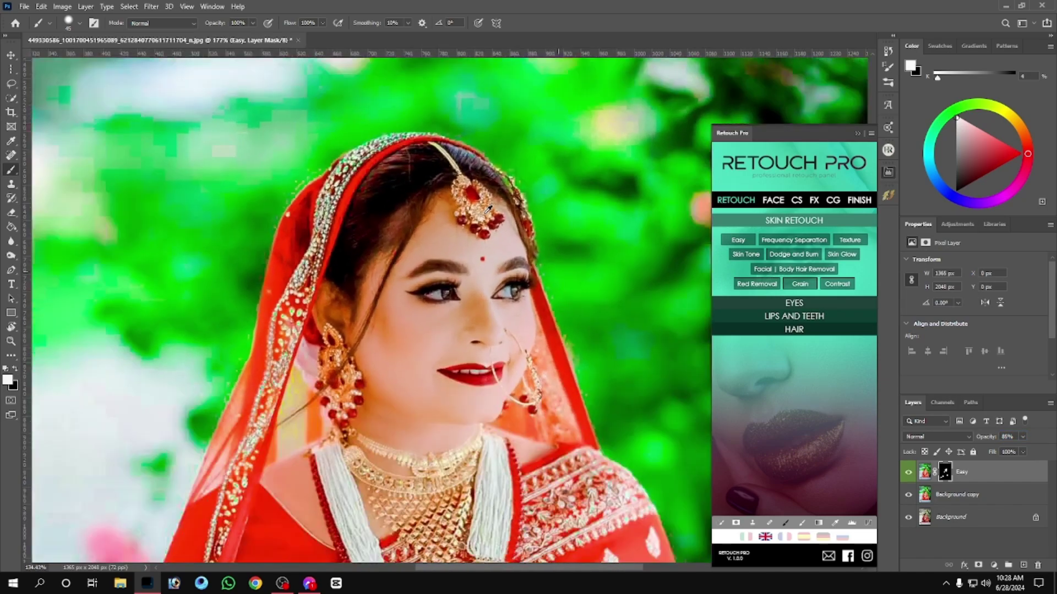
pyautogui.scroll(-7, 483, 213)
# Add the Skin Tone set from Retouch Pro and paint the Ivory layer's mask over the face and neck
pyautogui.click(753, 254)
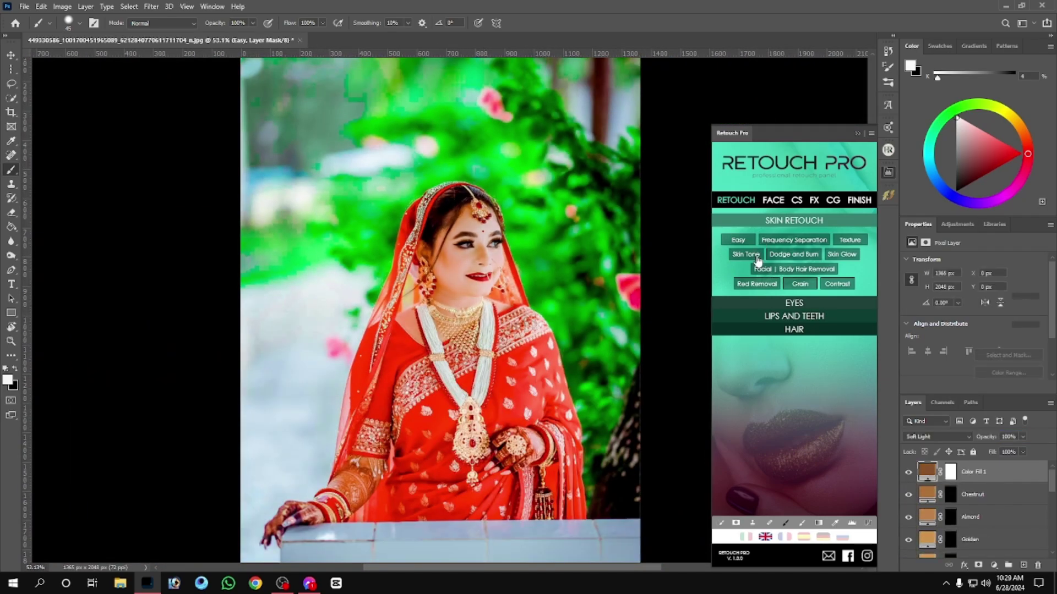
pyautogui.click(919, 468)
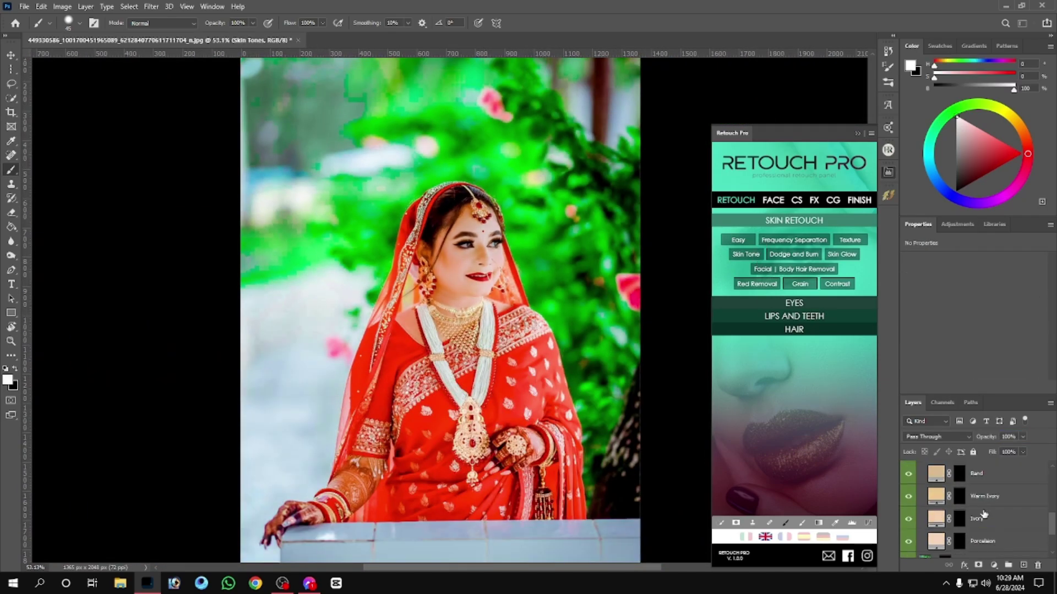
pyautogui.click(985, 504)
pyautogui.scroll(8, 468, 198)
pyautogui.moveTo(434, 270)
pyautogui.mouseDown()
pyautogui.moveTo(458, 291)
pyautogui.moveTo(355, 451)
pyautogui.mouseUp()
pyautogui.scroll(-4, 383, 376)
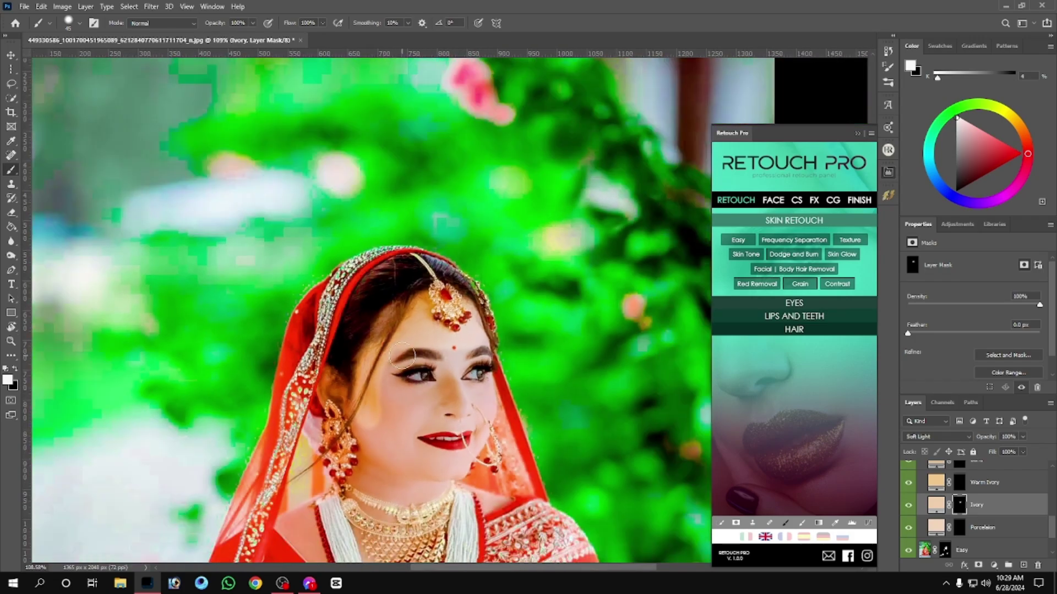
pyautogui.press(']')
pyautogui.press(']')
pyautogui.press(']')
pyautogui.press(']')
pyautogui.moveTo(404, 366)
pyautogui.mouseDown()
pyautogui.moveTo(451, 396)
pyautogui.moveTo(375, 500)
pyautogui.mouseUp()
# Set the Ivory layer's opacity to 36% and extend its mask over the remaining skin of the arms and hands
pyautogui.scroll(-3, 447, 377)
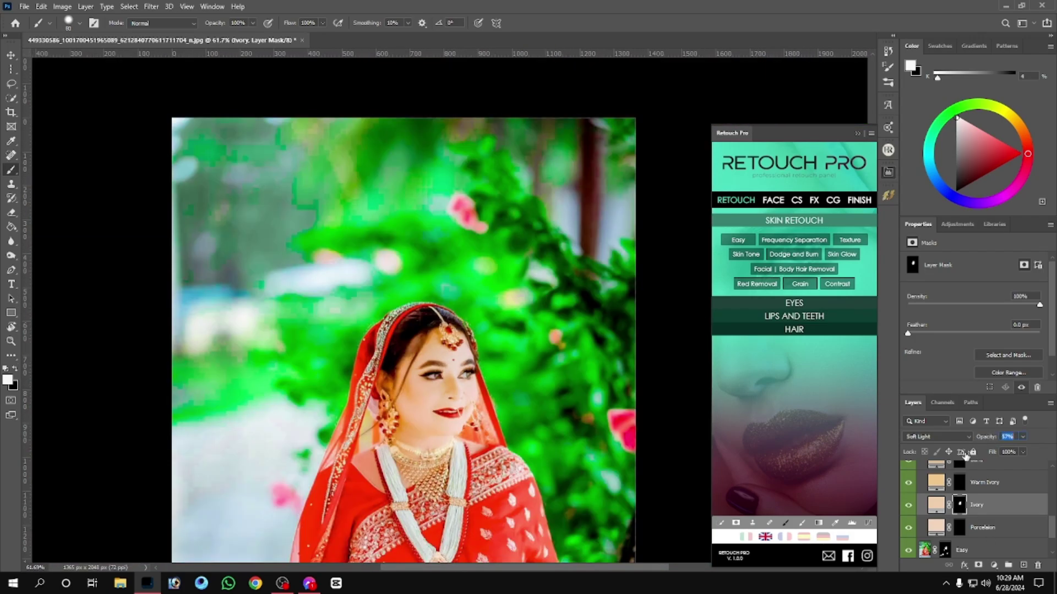
pyautogui.write('36')
pyautogui.scroll(2, 368, 484)
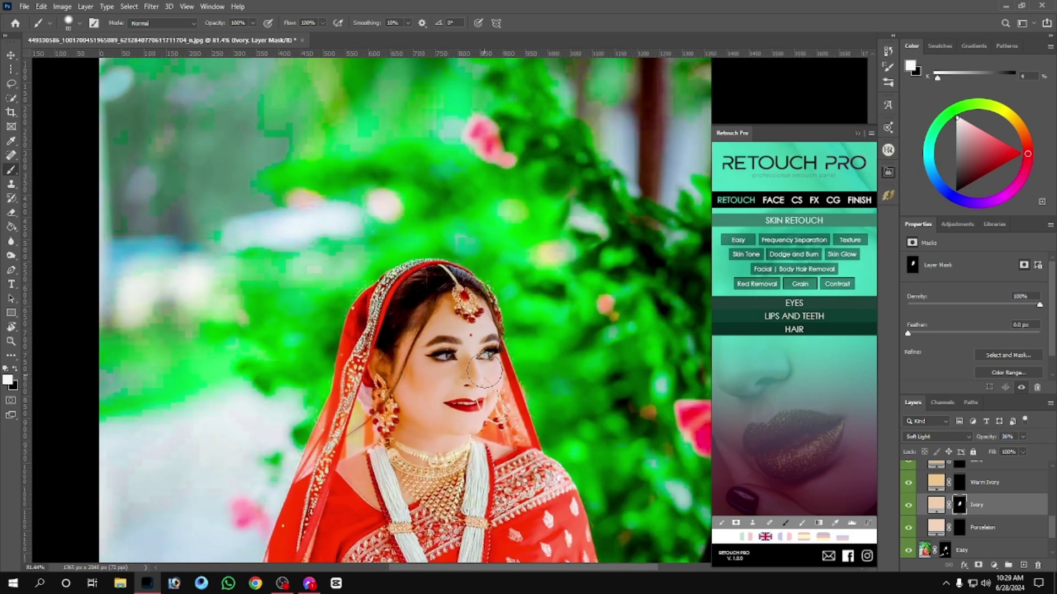
pyautogui.scroll(-3, 485, 372)
pyautogui.click(908, 505)
pyautogui.click(908, 505)
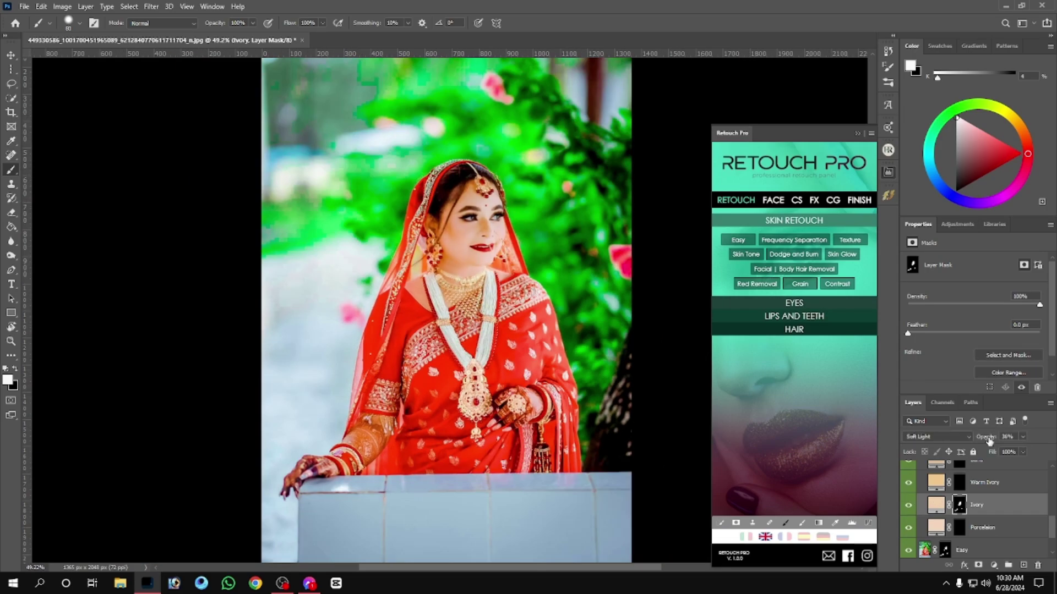
# Compare the photo with and without the Ivory tone, and collapse the Skin Tones group
pyautogui.scroll(6, 488, 179)
pyautogui.click(908, 505)
pyautogui.click(909, 507)
pyautogui.scroll(5, 911, 507)
pyautogui.click(921, 468)
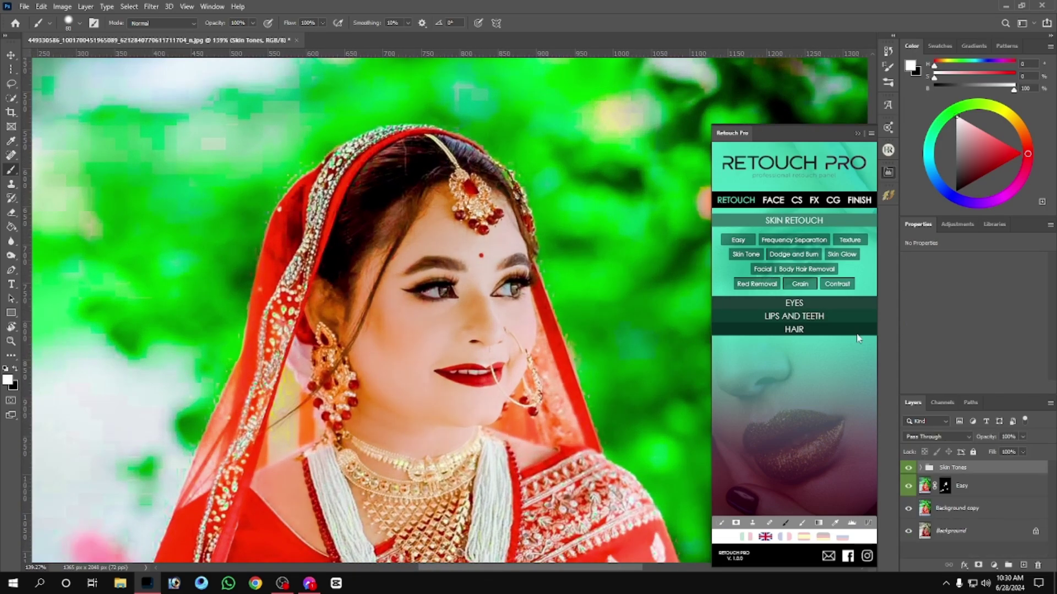
# Add the Iris eye effect, brush it over both irises, reduce its opacity to 68% and collapse its group
pyautogui.click(805, 304)
pyautogui.click(757, 253)
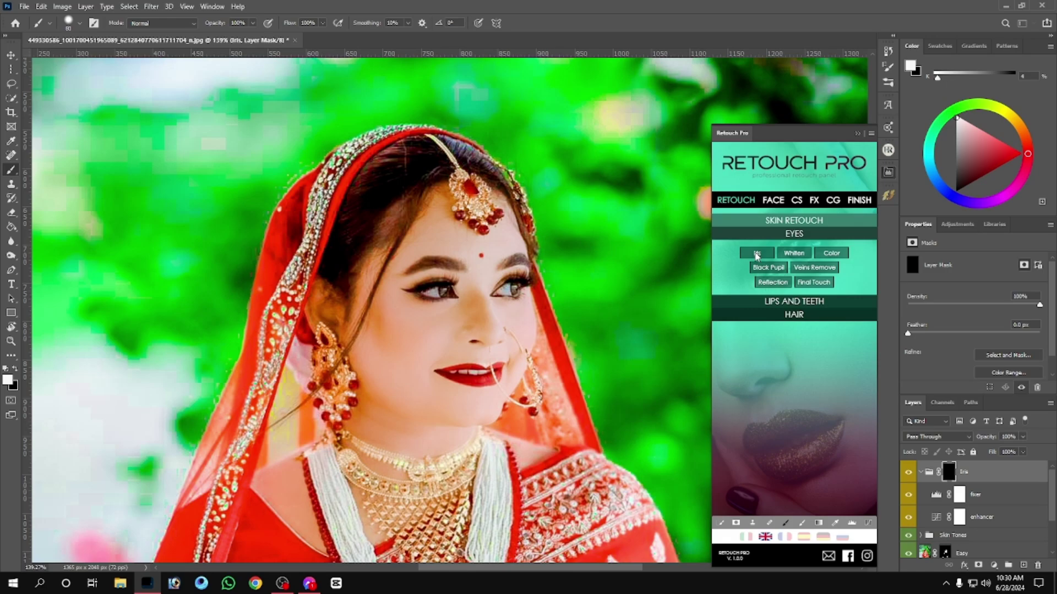
pyautogui.scroll(-3, 446, 297)
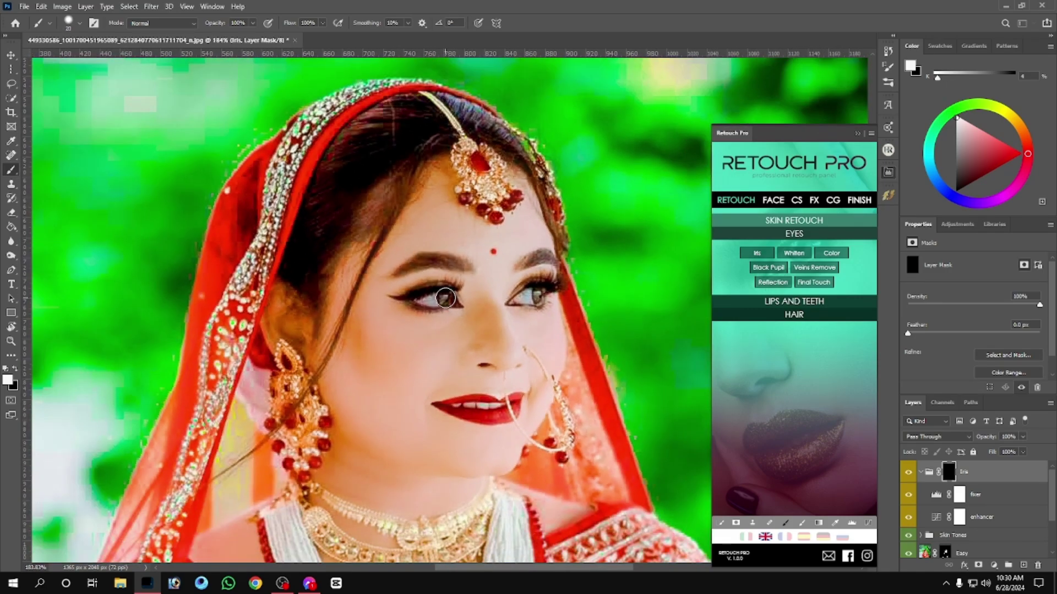
pyautogui.scroll(-2, 539, 292)
pyautogui.moveTo(986, 437); pyautogui.dragTo(980, 443)
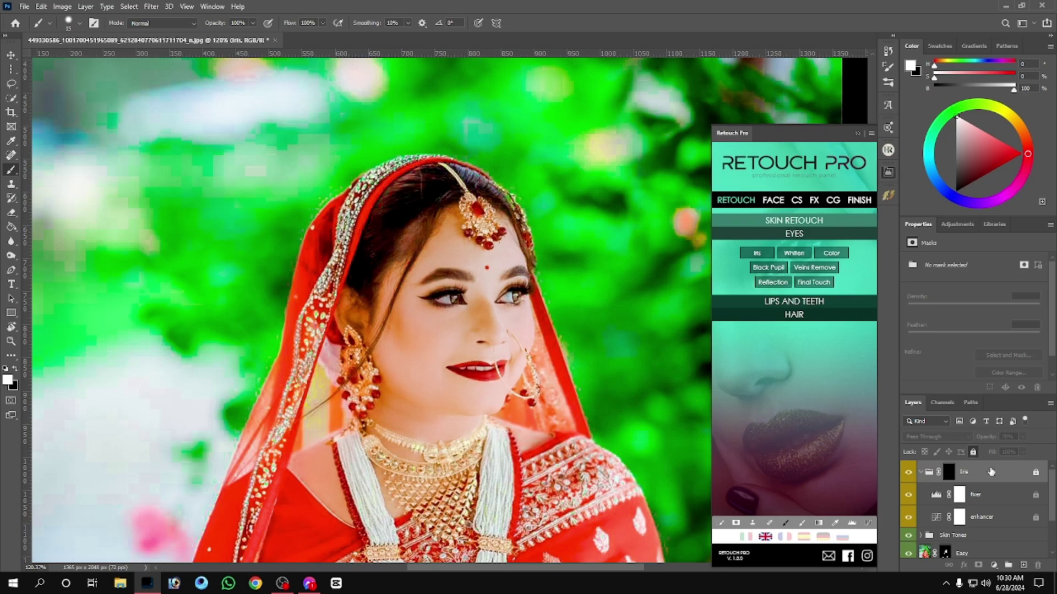
pyautogui.click(923, 473)
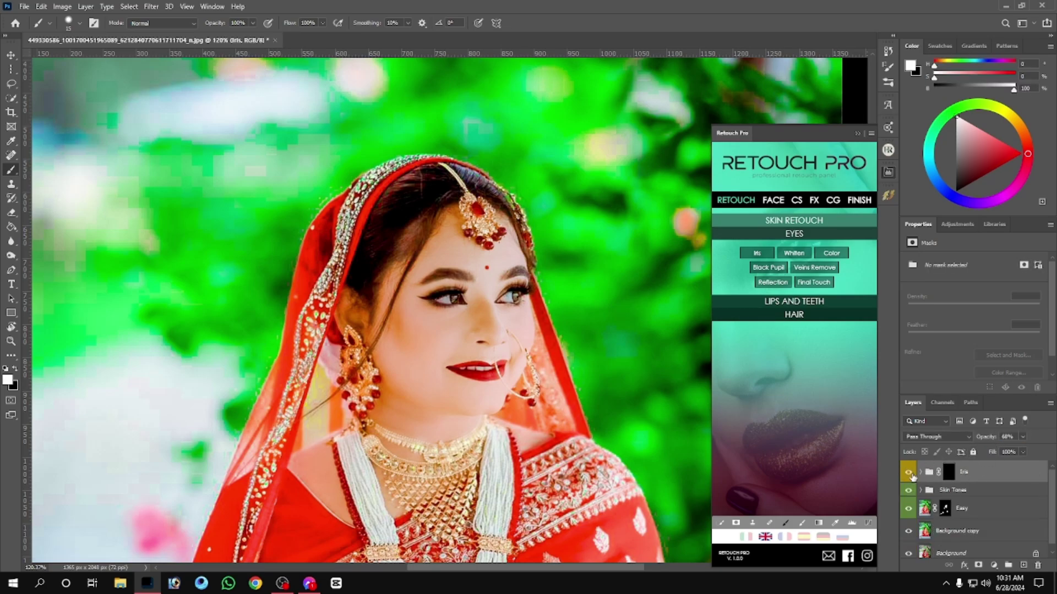
# Add the Whiten eye effect, paint it over the whites of both eyes and lower the Whiten Eyes group's opacity
pyautogui.scroll(-2, 617, 361)
pyautogui.scroll(3, 550, 324)
pyautogui.click(793, 252)
pyautogui.scroll(6, 487, 319)
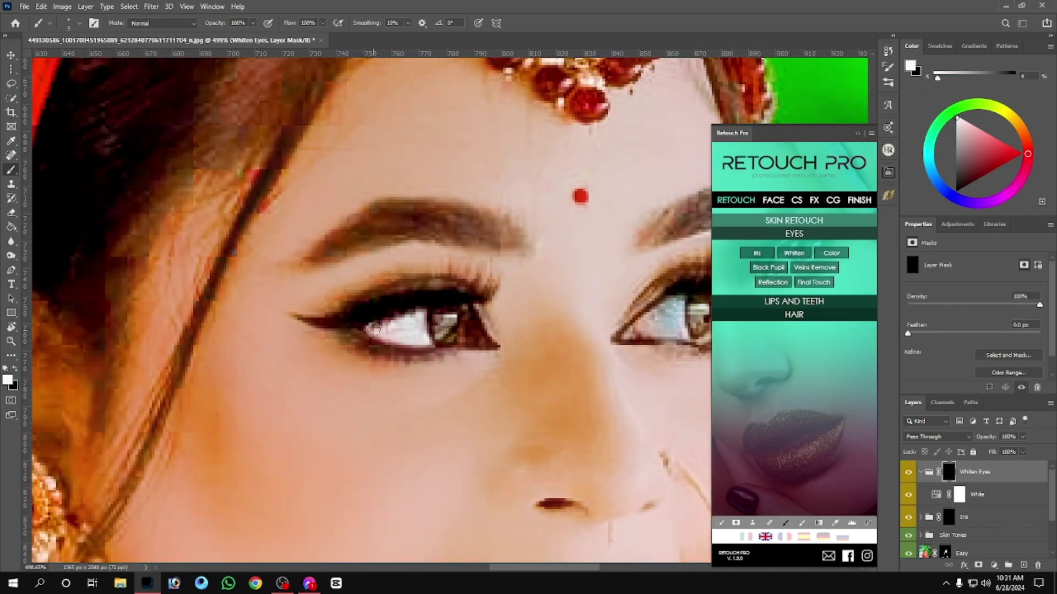
pyautogui.scroll(-5, 428, 344)
pyautogui.scroll(4, 511, 322)
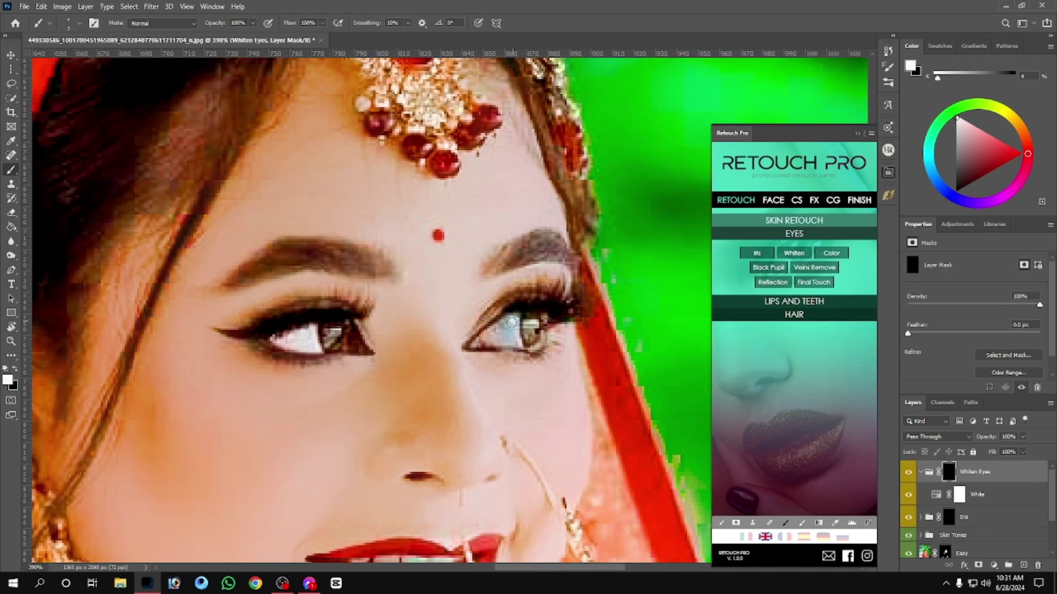
pyautogui.scroll(-6, 507, 333)
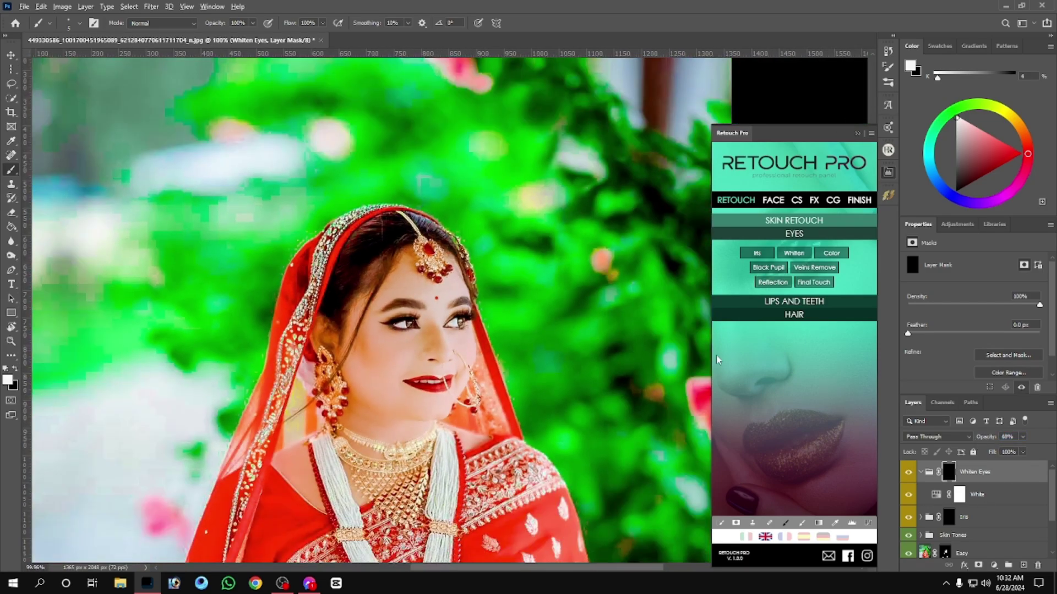
# Collapse the Whiten Eyes group and merge all layers above the Background into a single layer
pyautogui.scroll(-2, 704, 358)
pyautogui.scroll(-2, 632, 275)
pyautogui.scroll(2, 527, 242)
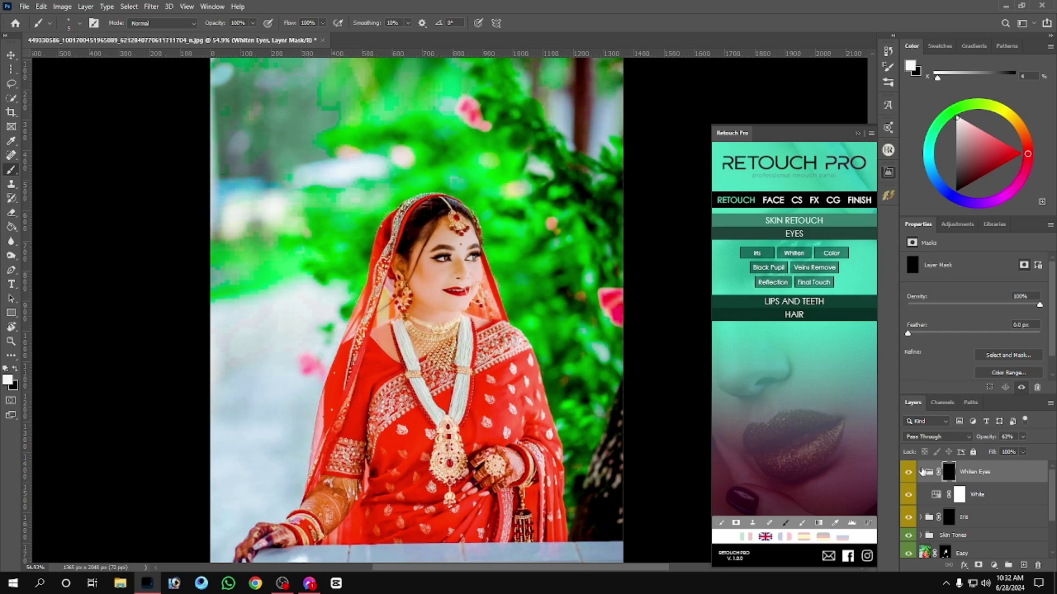
pyautogui.click(921, 472)
pyautogui.scroll(-2, 468, 270)
pyautogui.scroll(2, 437, 260)
pyautogui.scroll(-2, 437, 261)
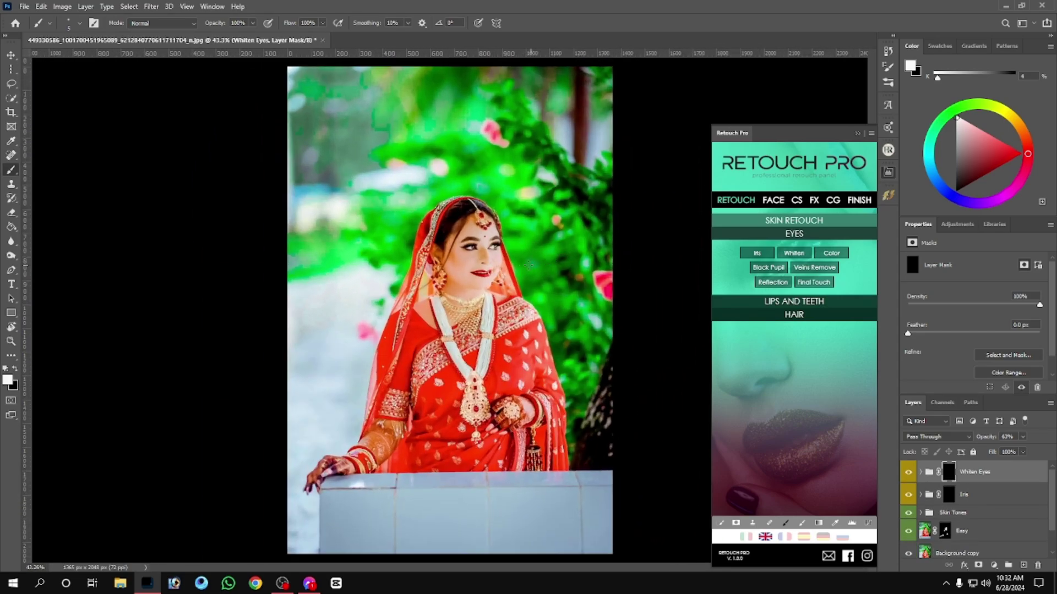
pyautogui.click(979, 510)
pyautogui.scroll(-1, 978, 511)
pyautogui.hotkey('ctrl', 'e')
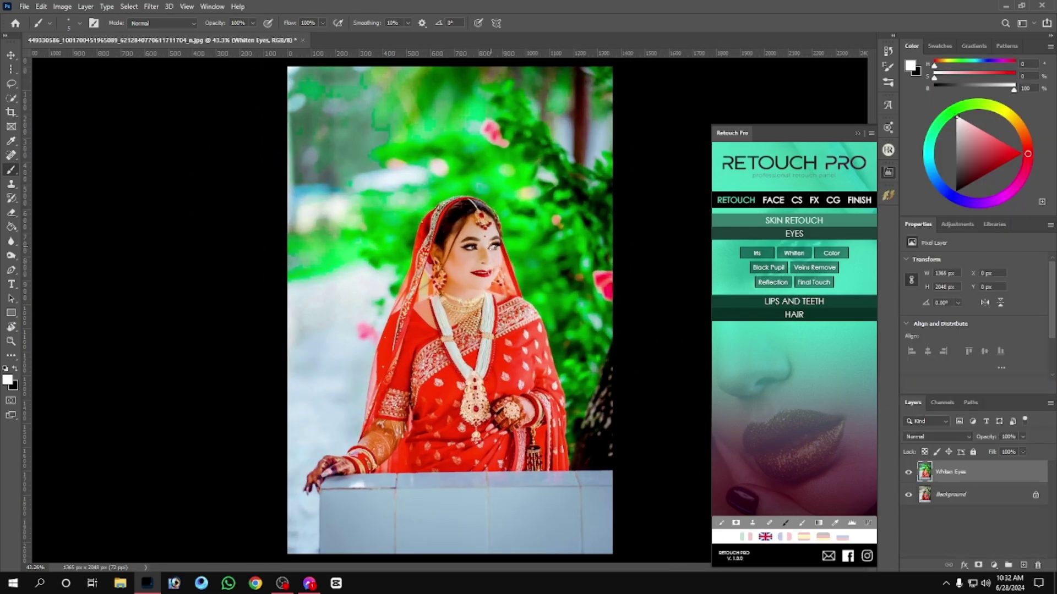
# Add the lipstick effect, brush its mask over the upper and lower lips and check the mask's coverage
pyautogui.scroll(4, 490, 235)
pyautogui.press('super')
pyautogui.press('super')
pyautogui.scroll(3, 518, 268)
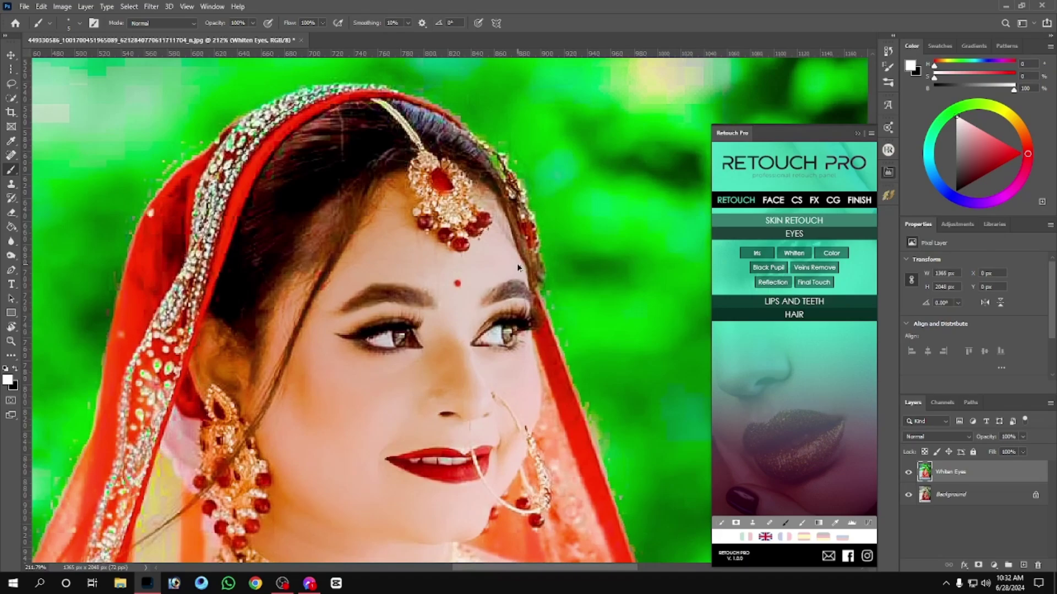
pyautogui.click(776, 302)
pyautogui.click(775, 280)
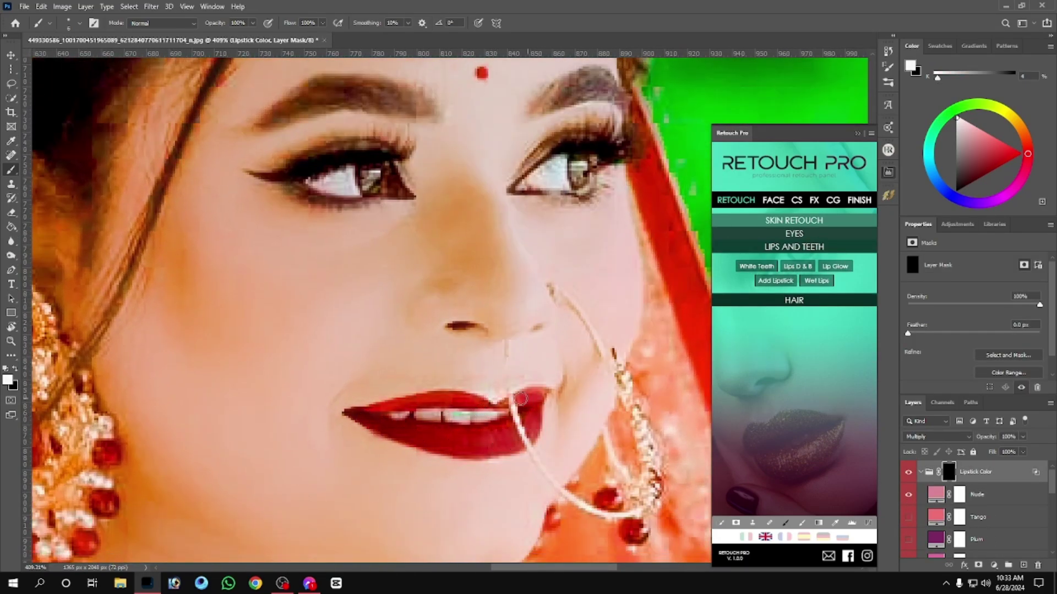
pyautogui.keyDown('alt'); pyautogui.click(948, 477); pyautogui.keyUp('alt')
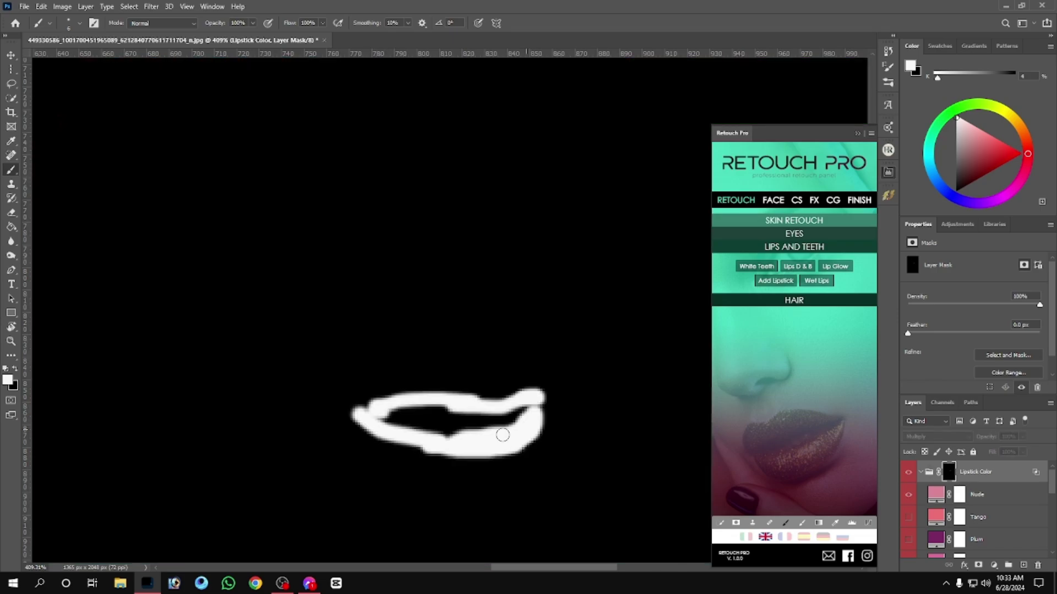
pyautogui.keyDown('alt'); pyautogui.click(948, 472); pyautogui.keyUp('alt')
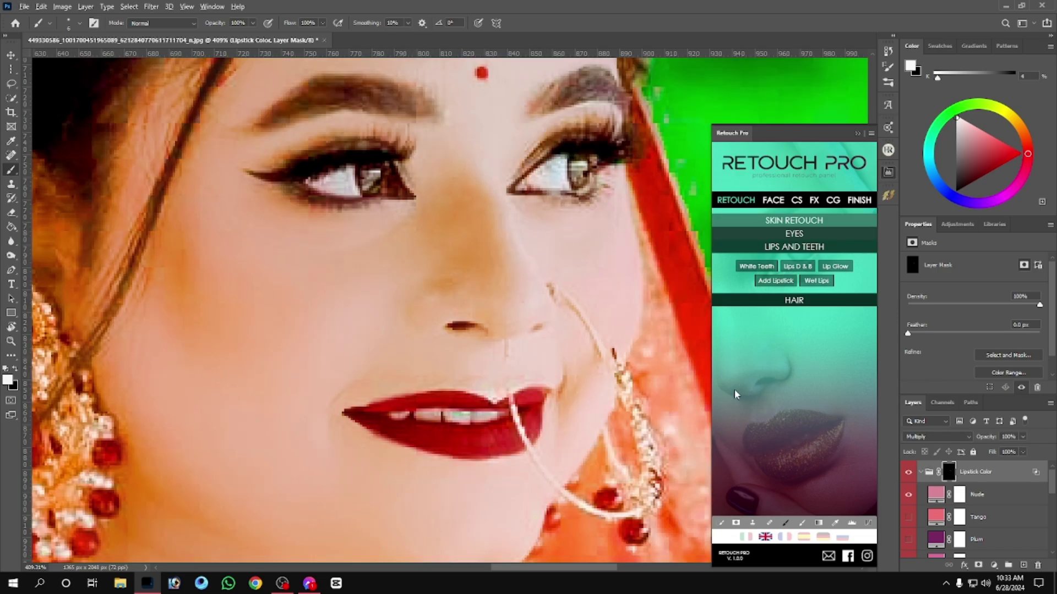
# Try other lipstick shades such as Tango and adjust the Lipstick Color group's opacity
pyautogui.hotkey('ctrl', '-')
pyautogui.hotkey('ctrl', '-')
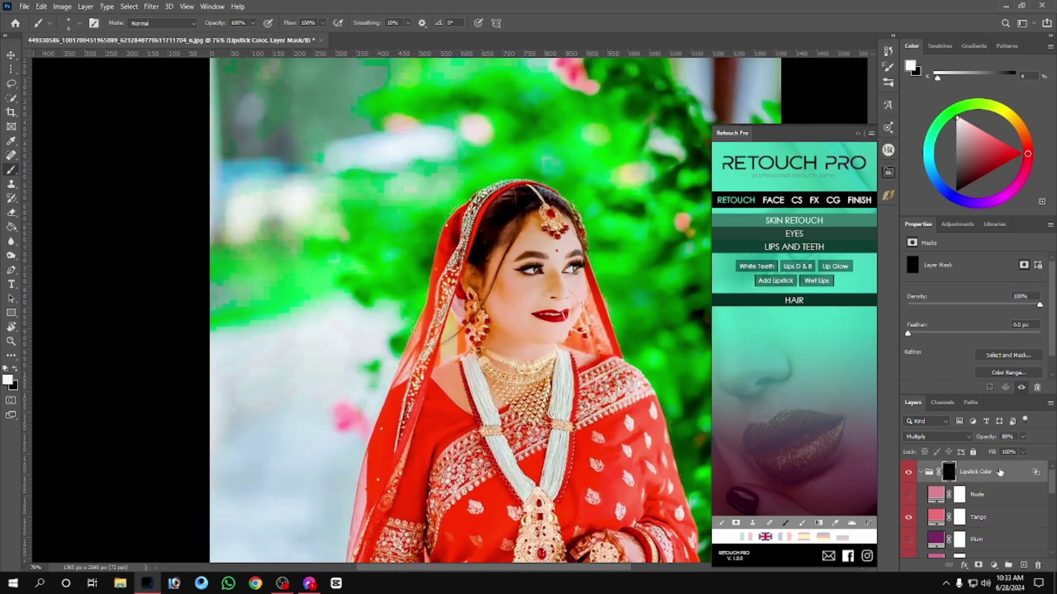
pyautogui.click(908, 540)
pyautogui.scroll(-1, 913, 540)
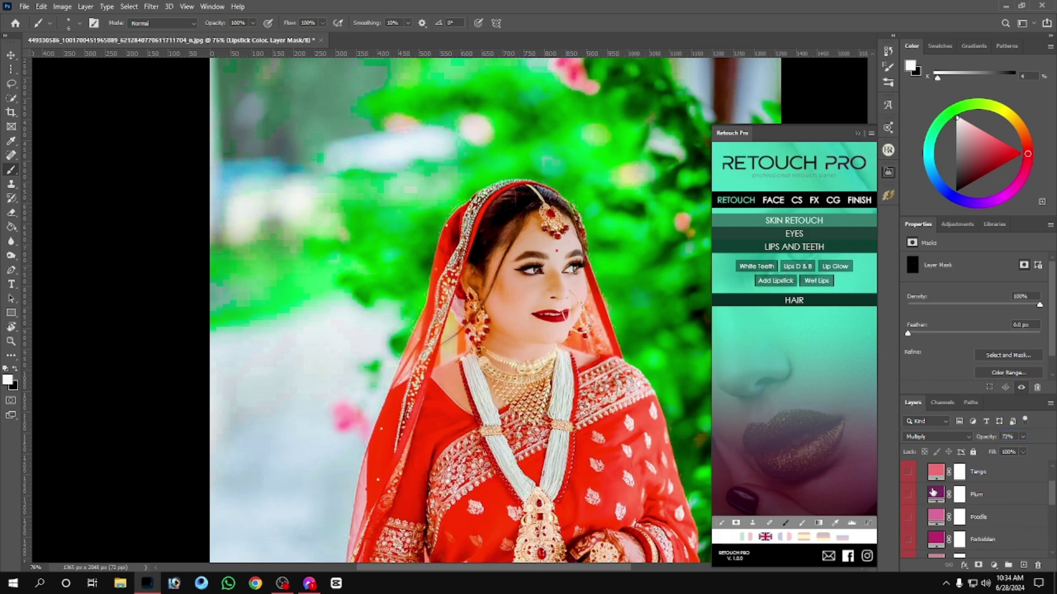
pyautogui.click(909, 495)
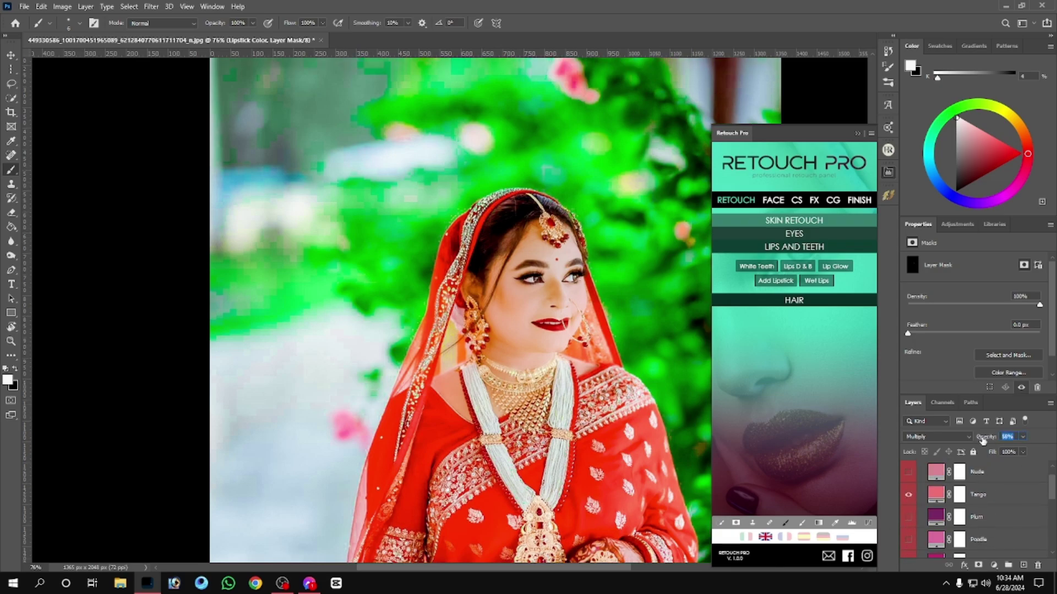
pyautogui.hotkey('ctrl', '+')
pyautogui.hotkey('ctrl', '+')
pyautogui.click(908, 494)
# Collapse the Lipstick Color group and add the White Teeth effect over the teeth at 68% opacity
pyautogui.hotkey('ctrl', '+')
pyautogui.scroll(1, 997, 499)
pyautogui.click(920, 471)
pyautogui.hotkey('ctrl', '-')
pyautogui.hotkey('ctrl', '-')
pyautogui.click(907, 473)
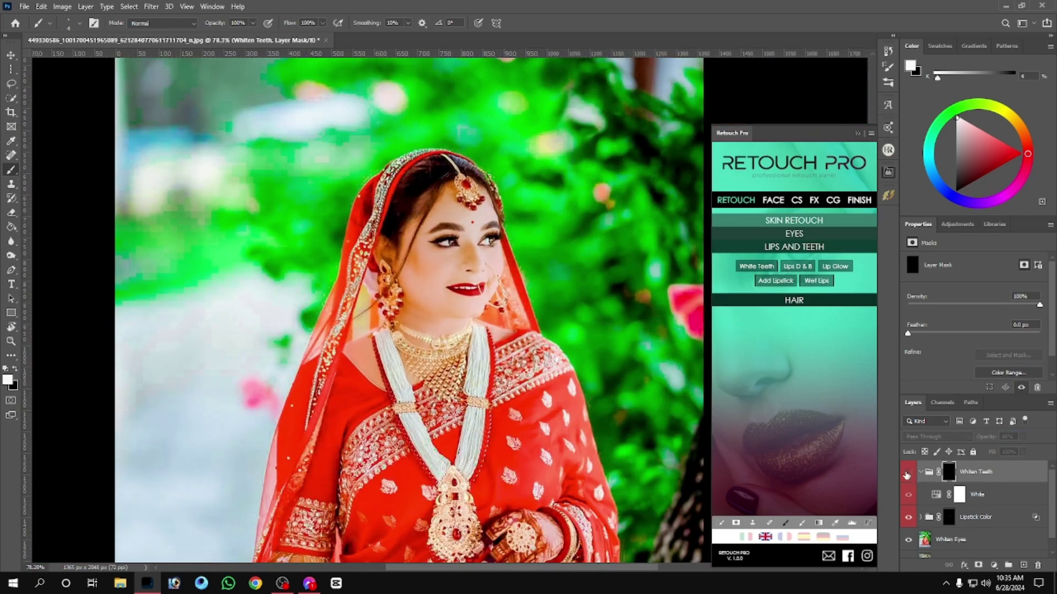
pyautogui.scroll(-5, 591, 397)
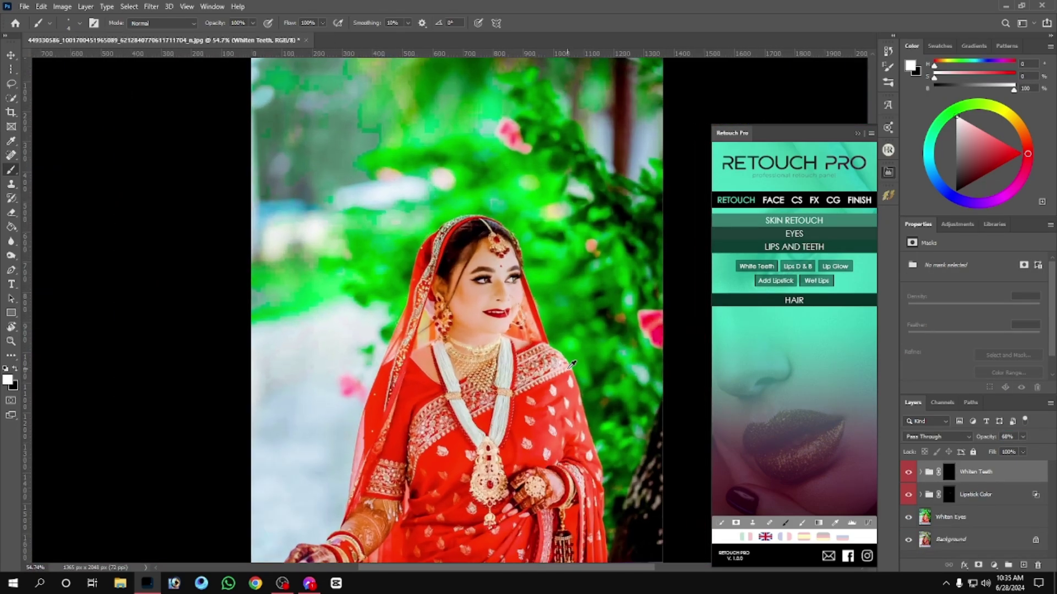
# Spot-heal small flaws along the hairline and temple on the merged Whiten Eyes layer
pyautogui.rightClick(964, 520)
pyautogui.click(958, 520)
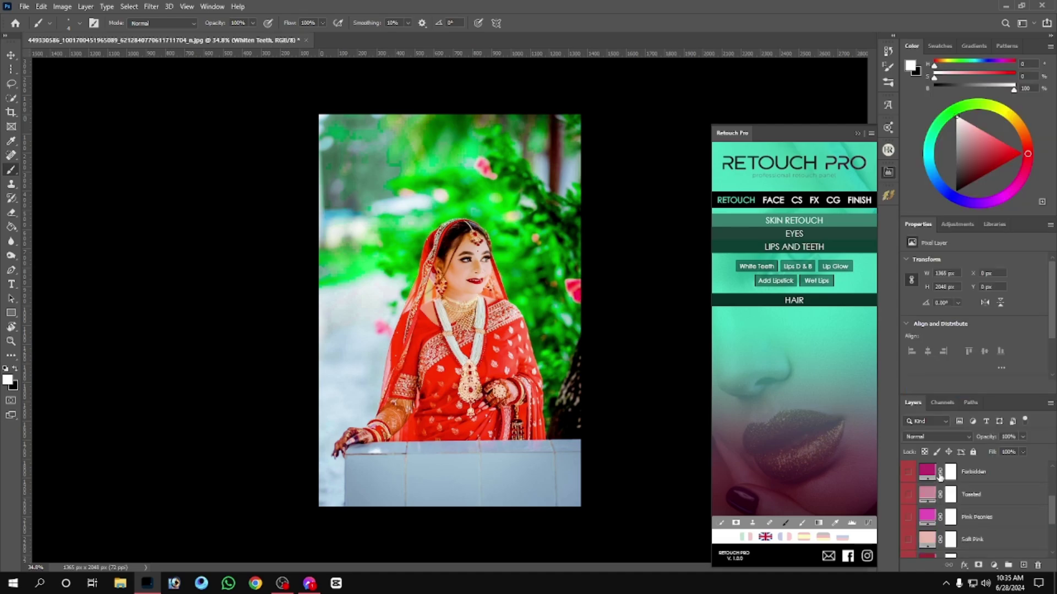
pyautogui.scroll(8, 417, 330)
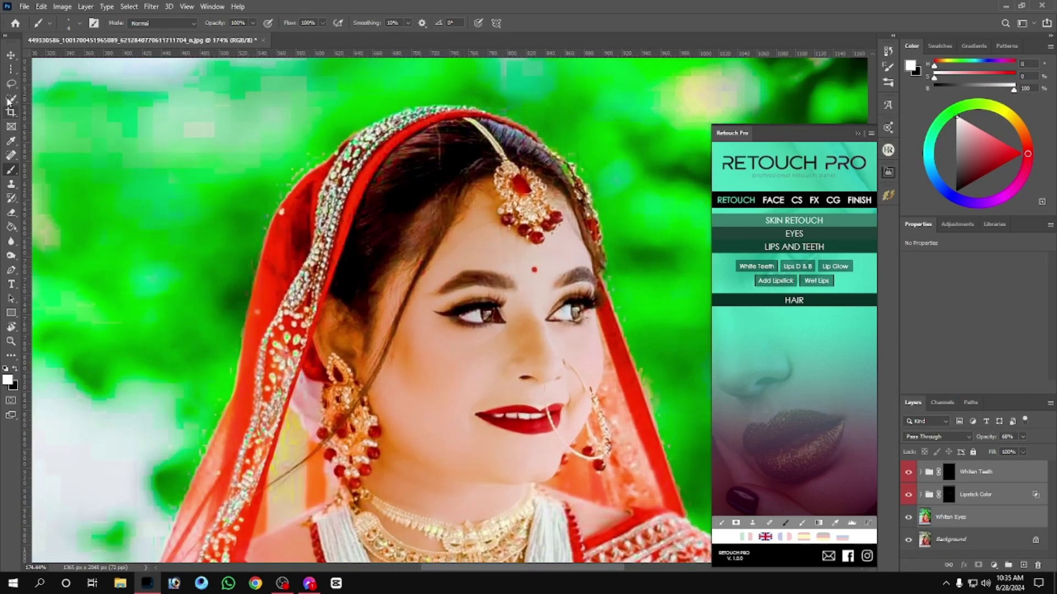
pyautogui.press('j')
pyautogui.click(984, 520)
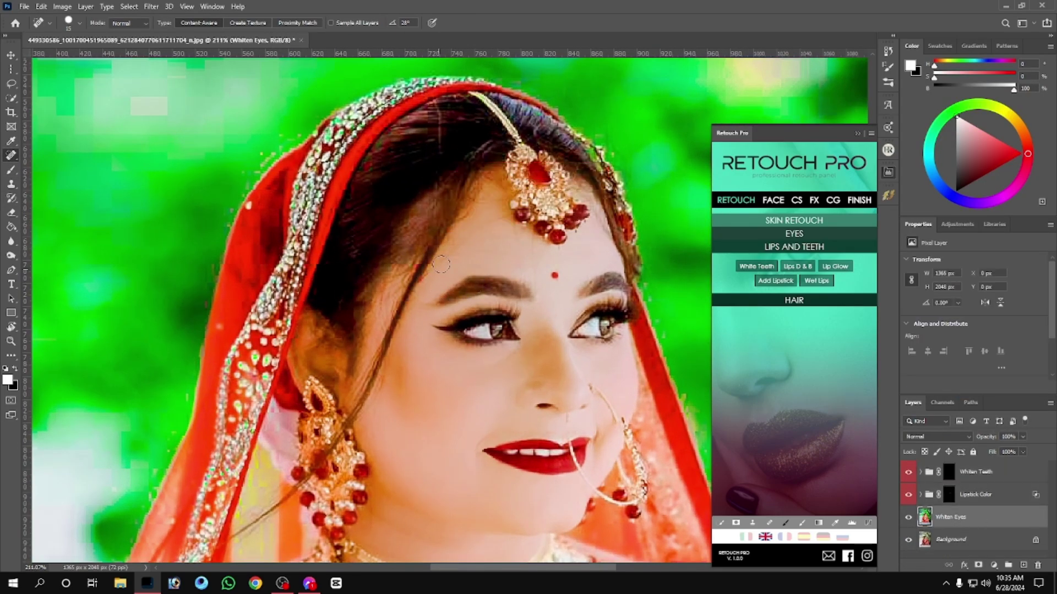
pyautogui.scroll(-1, 557, 250)
pyautogui.moveTo(381, 254); pyautogui.dragTo(381, 263)
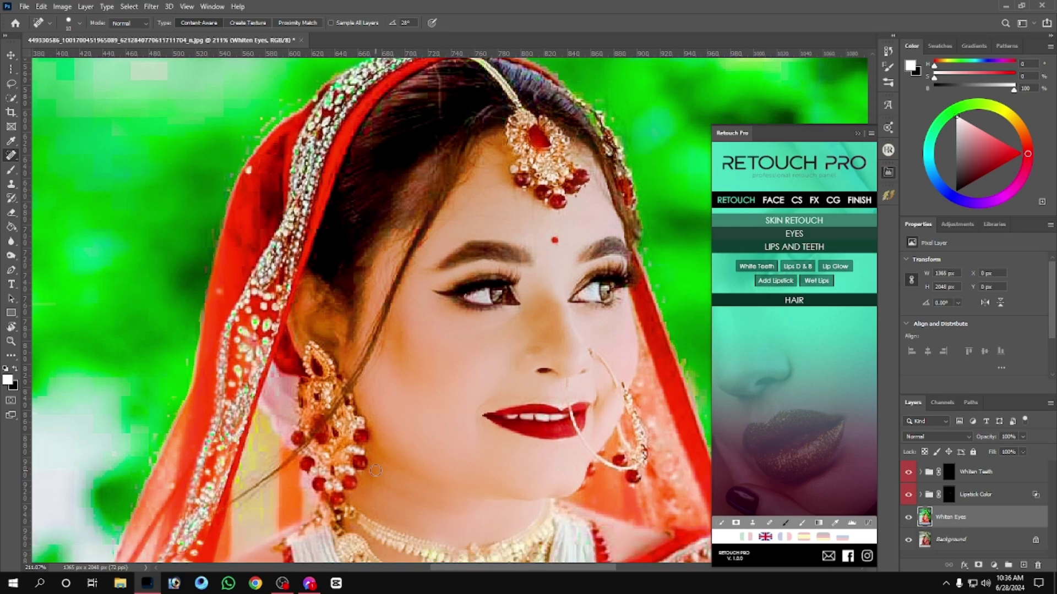
pyautogui.scroll(-2, 375, 471)
pyautogui.scroll(4, 440, 273)
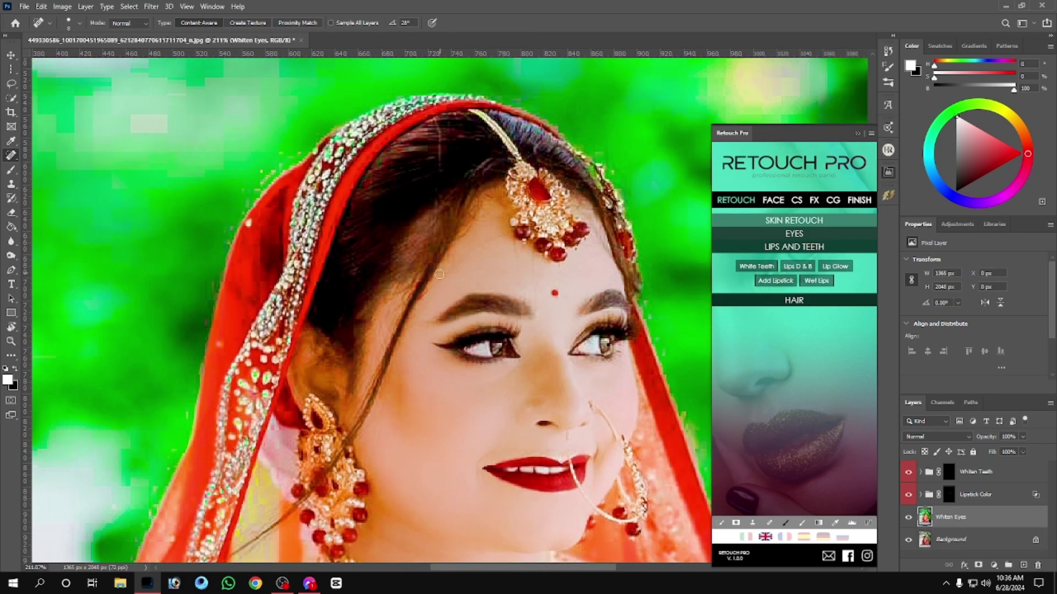
pyautogui.hotkey('ctrl', '0')
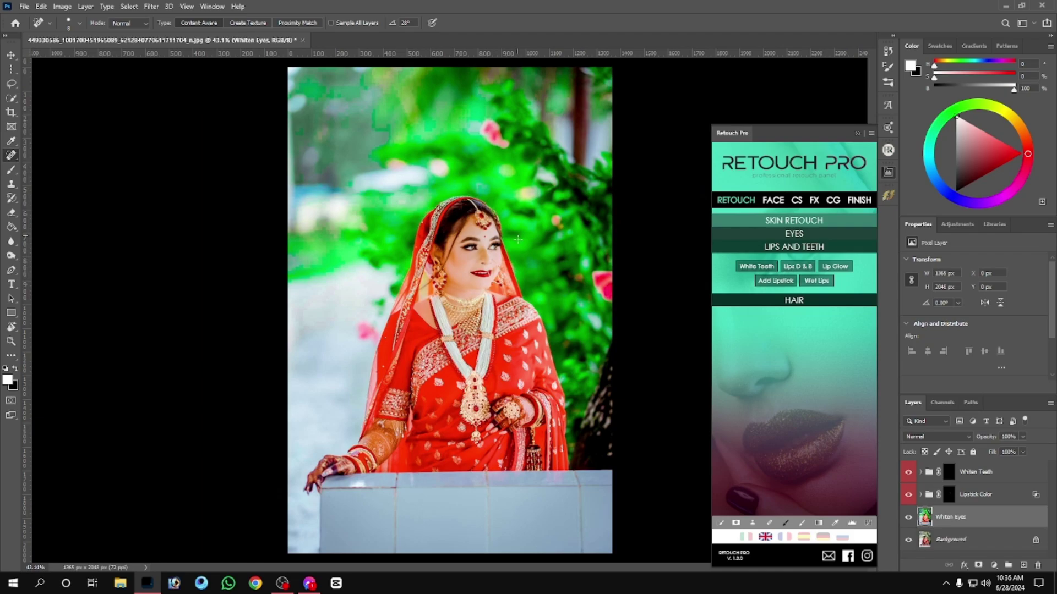
# Select the light wall in front of the bride and cut it out of a copy of the Whiten Eyes layer
pyautogui.click(10, 101)
pyautogui.moveTo(373, 510)
pyautogui.mouseDown()
pyautogui.moveTo(398, 534)
pyautogui.moveTo(513, 547)
pyautogui.mouseUp()
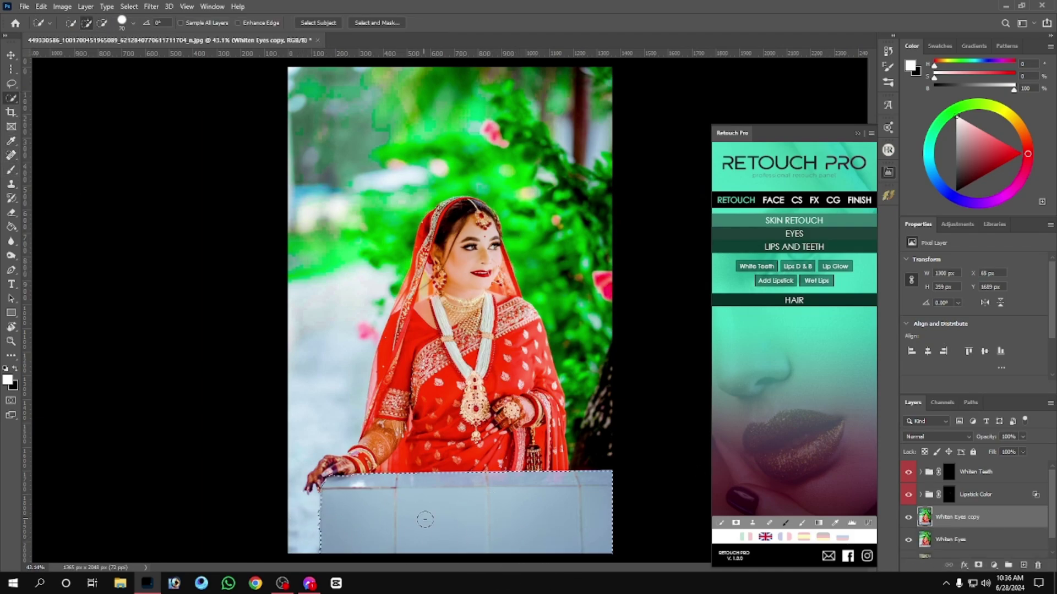
pyautogui.click(951, 539)
# Browse the background folders and place the beige graffiti image from the Anime folder as a linked file
pyautogui.click(24, 7)
pyautogui.click(100, 226)
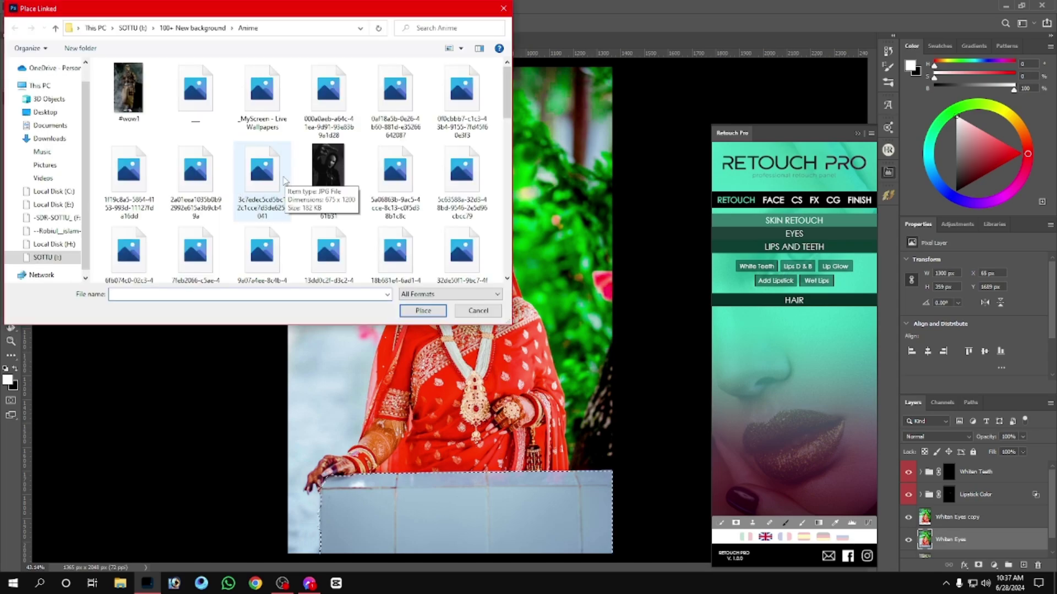
pyautogui.click(192, 28)
pyautogui.doubleClick(273, 106)
pyautogui.click(193, 28)
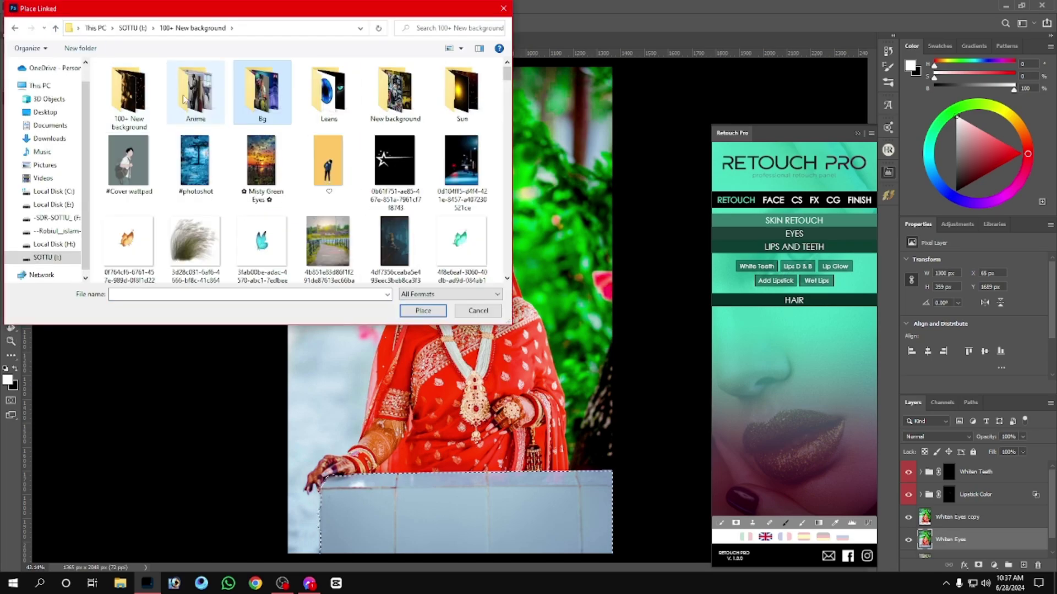
pyautogui.doubleClick(199, 92)
pyautogui.scroll(-2, 254, 139)
pyautogui.click(324, 149)
pyautogui.scroll(-1, 325, 181)
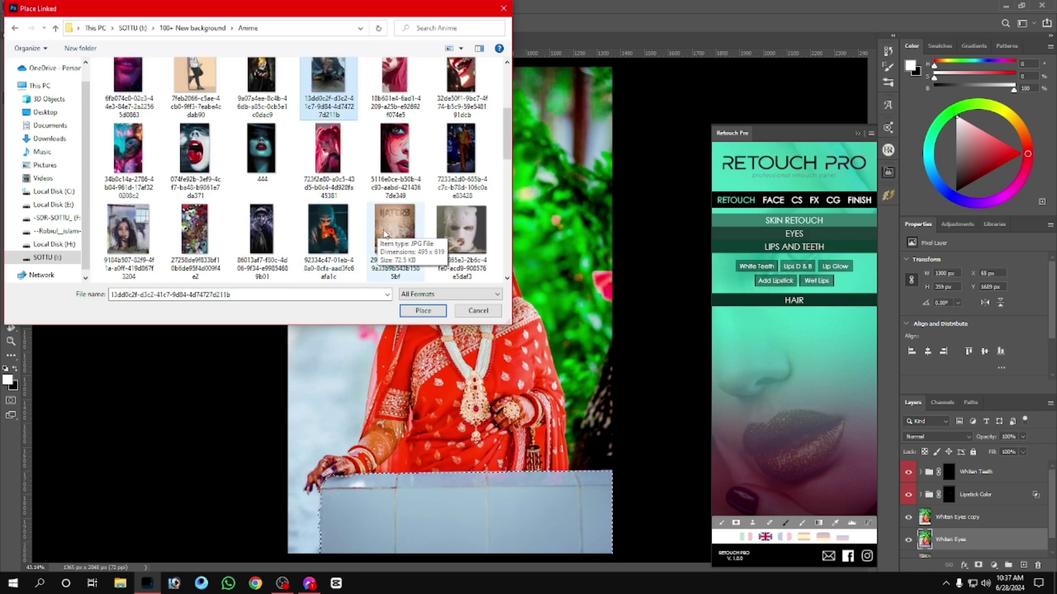
pyautogui.click(385, 231)
pyautogui.scroll(-3, 385, 231)
pyautogui.scroll(-2, 440, 204)
pyautogui.click(423, 310)
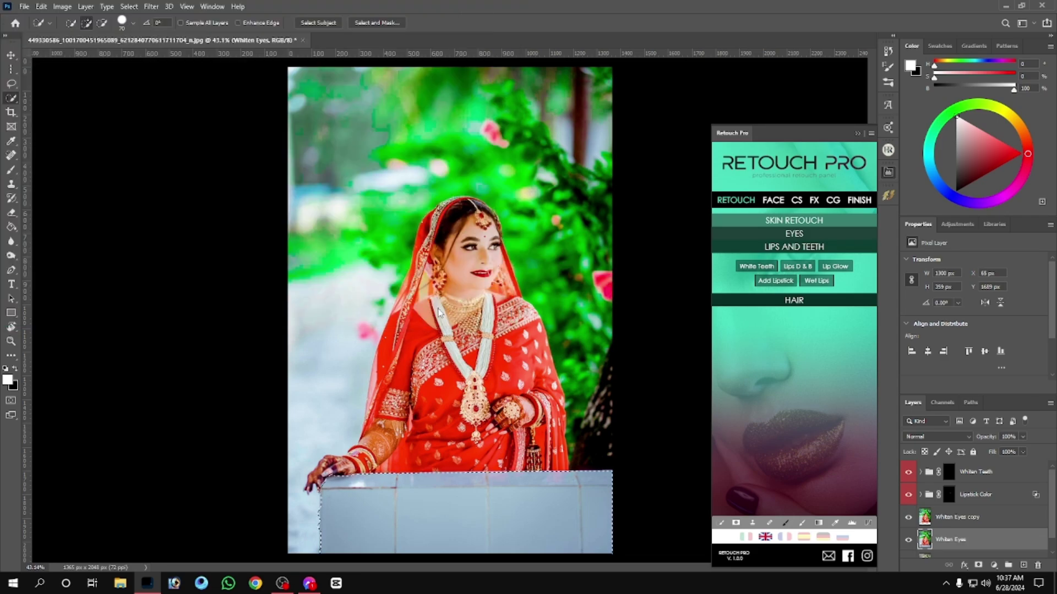
# Scale and position the linked graffiti image so that it covers the wall
pyautogui.moveTo(399, 511); pyautogui.dragTo(313, 511)
pyautogui.moveTo(465, 321); pyautogui.dragTo(465, 342)
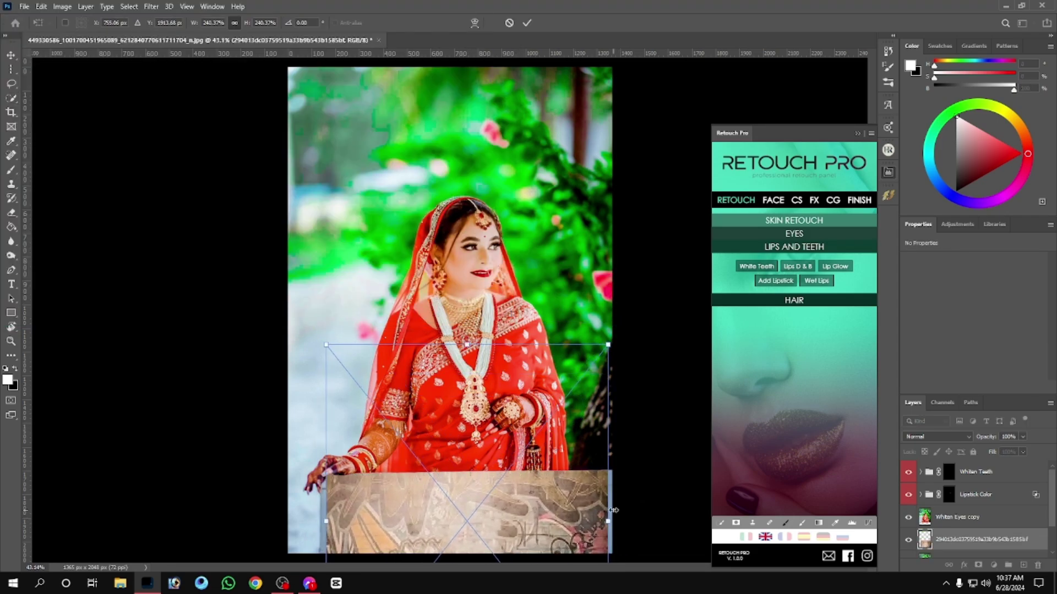
pyautogui.moveTo(323, 521); pyautogui.dragTo(318, 521)
pyautogui.scroll(-4, 475, 456)
pyautogui.press('Return')
# Try different blend modes on the graffiti layer and delete the layer
pyautogui.click(936, 437)
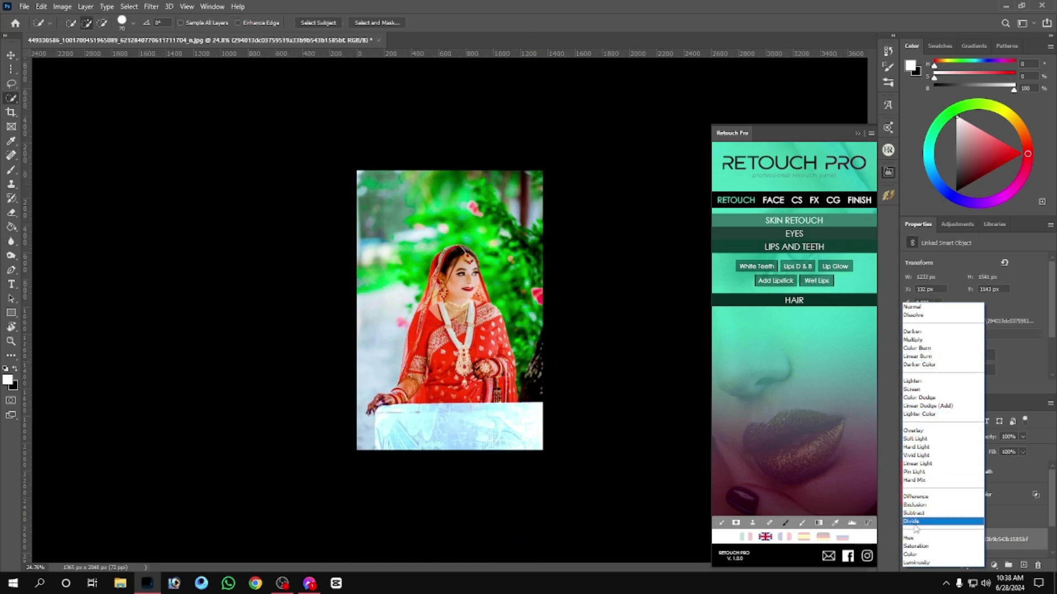
pyautogui.click(1037, 564)
pyautogui.press('Return')
pyautogui.click(24, 6)
pyautogui.click(50, 227)
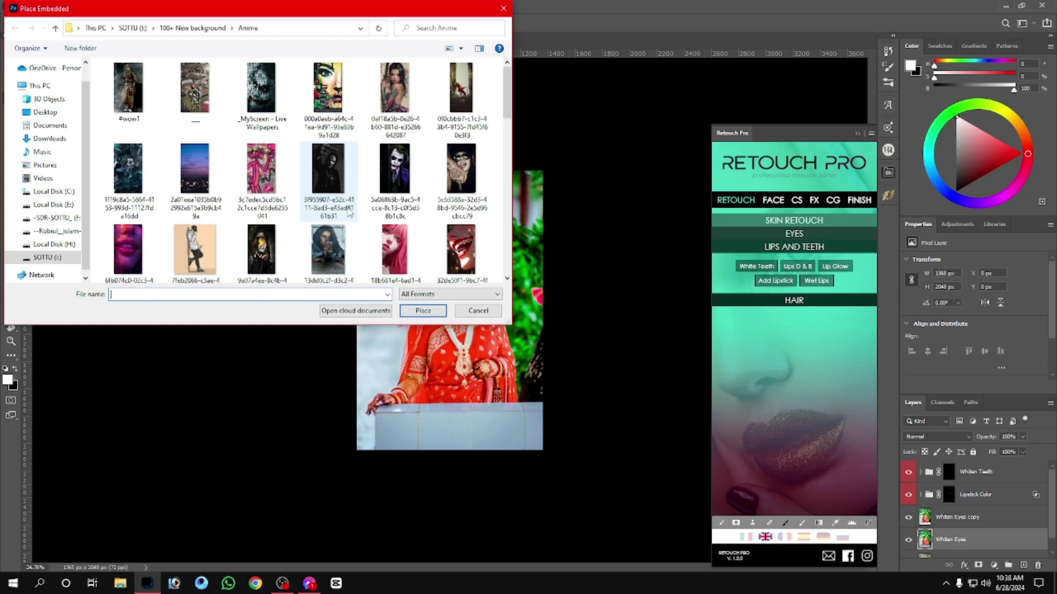
pyautogui.click(342, 264)
pyautogui.click(423, 311)
pyautogui.moveTo(454, 296); pyautogui.dragTo(589, 442)
pyautogui.moveTo(506, 397); pyautogui.dragTo(505, 419)
pyautogui.scroll(-4, 461, 309)
pyautogui.moveTo(461, 308)
pyautogui.mouseDown()
pyautogui.moveTo(462, 330)
pyautogui.moveTo(463, 293)
pyautogui.mouseUp()
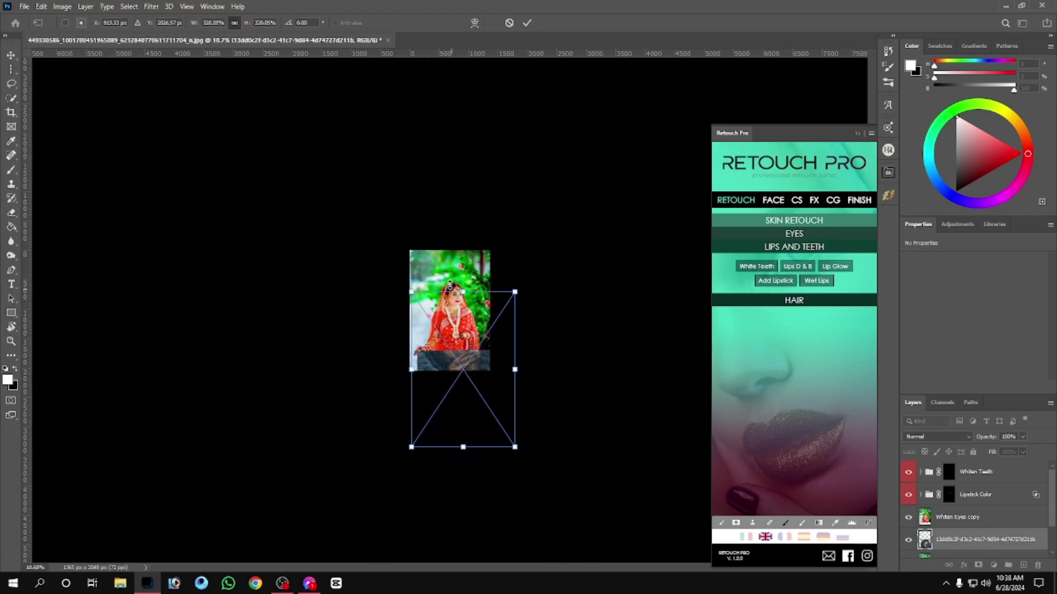
pyautogui.press('Escape')
pyautogui.scroll(4, 514, 297)
pyautogui.hotkey('ctrl', '-')
pyautogui.hotkey('ctrl', '-')
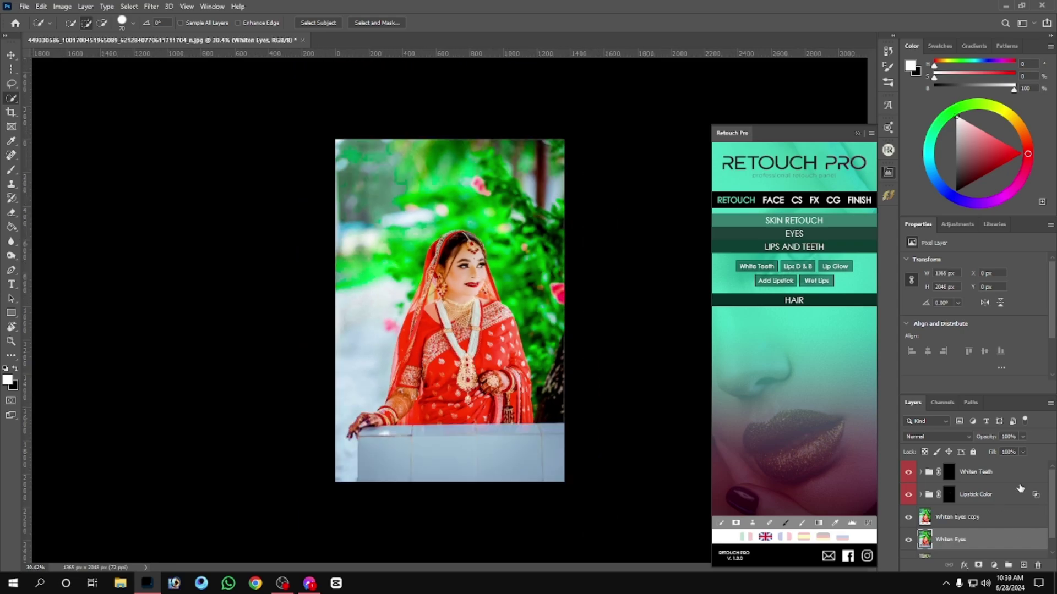
pyautogui.hotkey('ctrl', '+')
pyautogui.hotkey('ctrl', '-')
# Embed the transparent photo-editor logo from the Desktop folders and place it on the wall's lower-right end
pyautogui.click(24, 7)
pyautogui.click(46, 235)
pyautogui.click(55, 28)
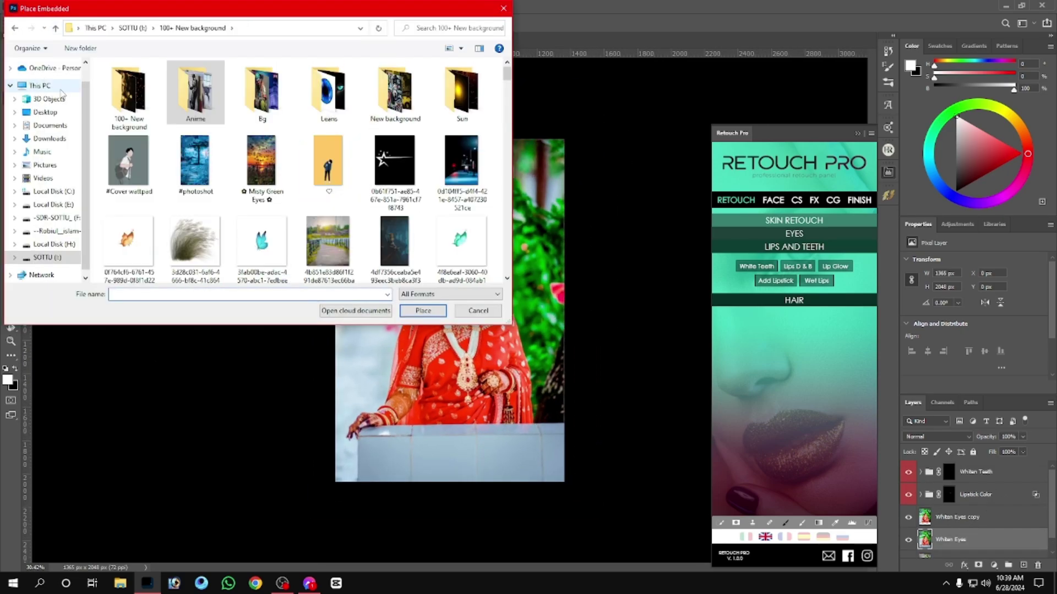
pyautogui.click(45, 112)
pyautogui.doubleClick(328, 160)
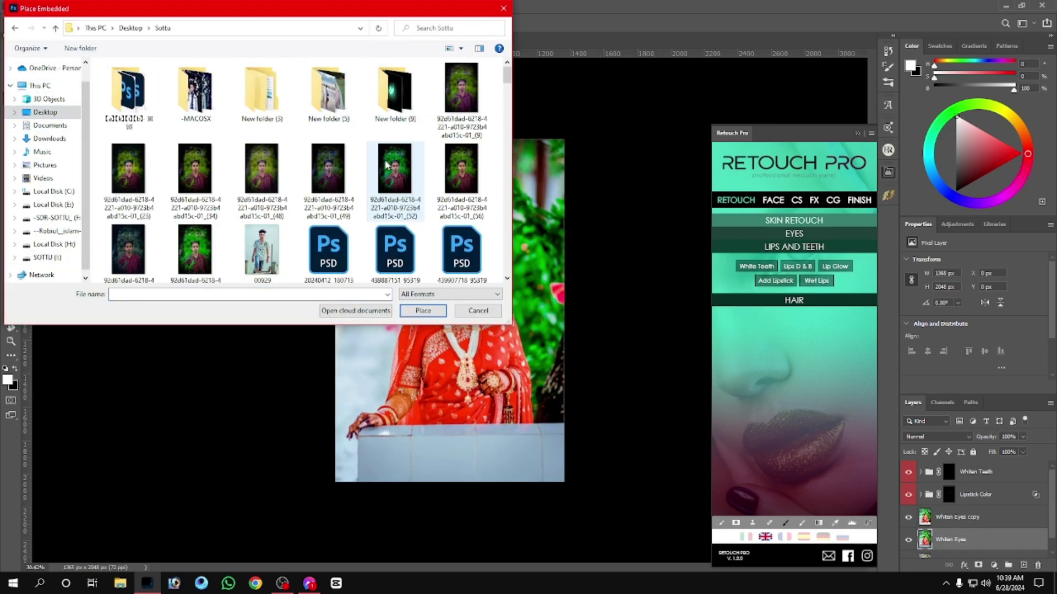
pyautogui.hotkey('alt', 'Left')
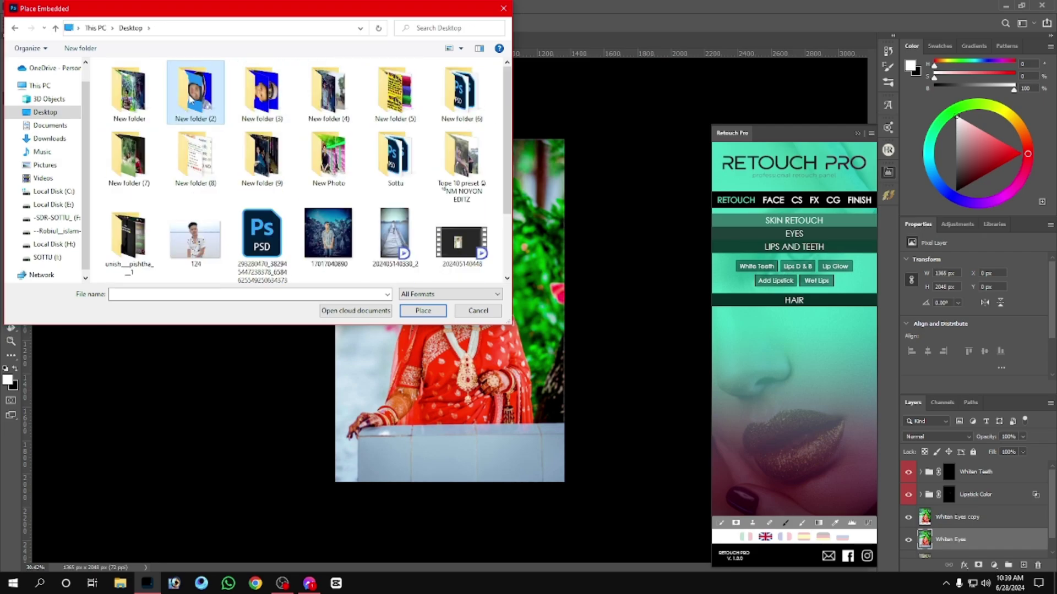
pyautogui.doubleClick(441, 103)
pyautogui.doubleClick(419, 116)
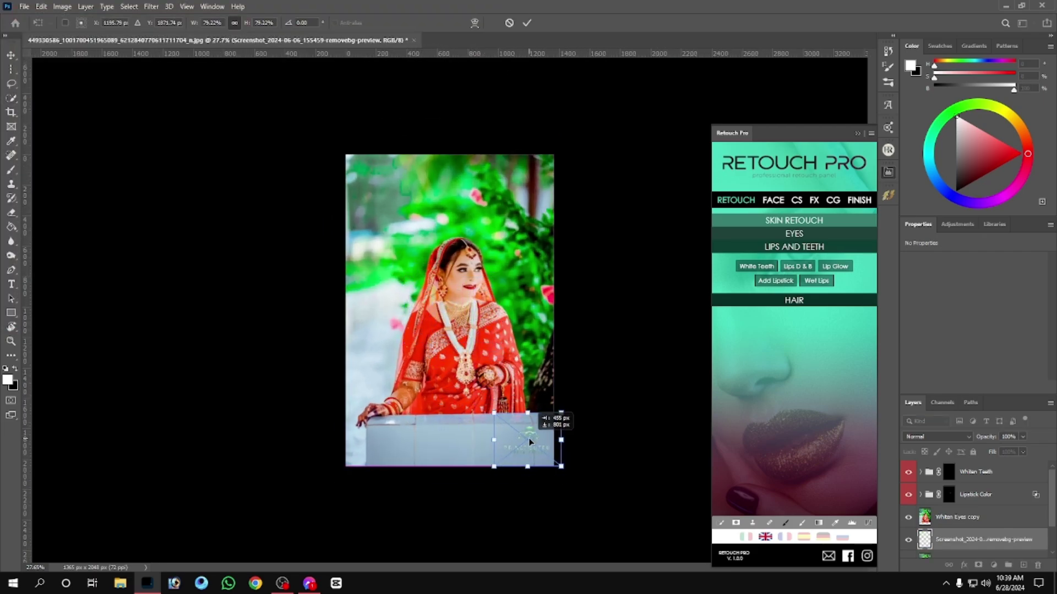
pyautogui.press('Return')
# Set the logo layer's blend mode to Subtract and rasterize the layer
pyautogui.click(936, 436)
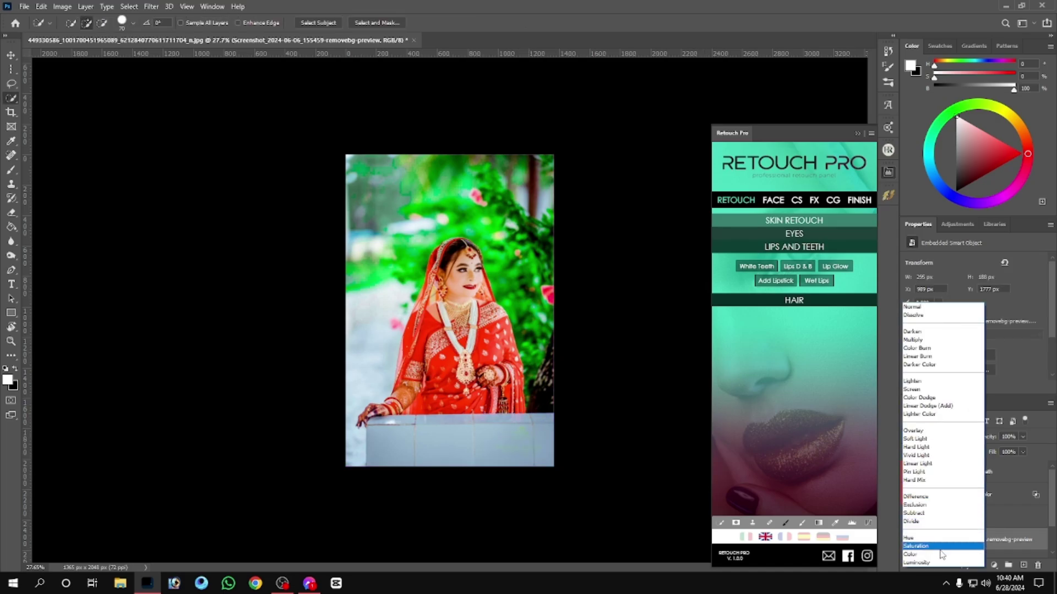
pyautogui.click(934, 514)
pyautogui.click(11, 169)
pyautogui.click(509, 357)
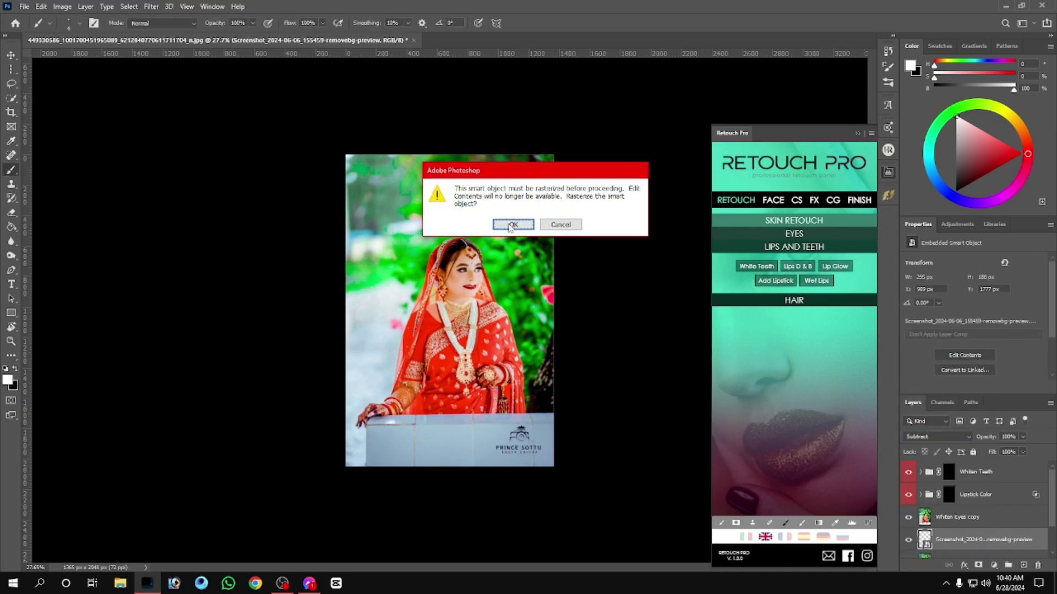
pyautogui.click(512, 224)
pyautogui.scroll(5, 509, 207)
pyautogui.scroll(-4, 509, 207)
pyautogui.scroll(5, 548, 434)
pyautogui.scroll(-5, 576, 318)
pyautogui.scroll(-2, 575, 318)
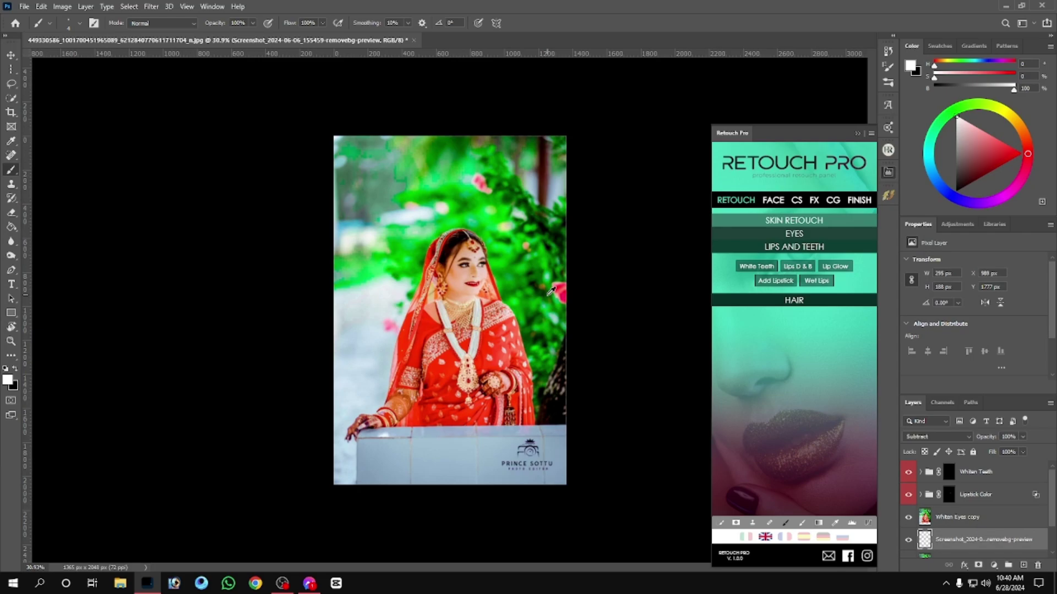
pyautogui.scroll(1, 575, 318)
# Delete the Whiten Eyes copy layer
pyautogui.click(943, 517)
pyautogui.click(1036, 565)
pyautogui.click(476, 217)
# Embed the orange sun flare image and position it over the upper-left part of the photo
pyautogui.click(24, 6)
pyautogui.click(71, 222)
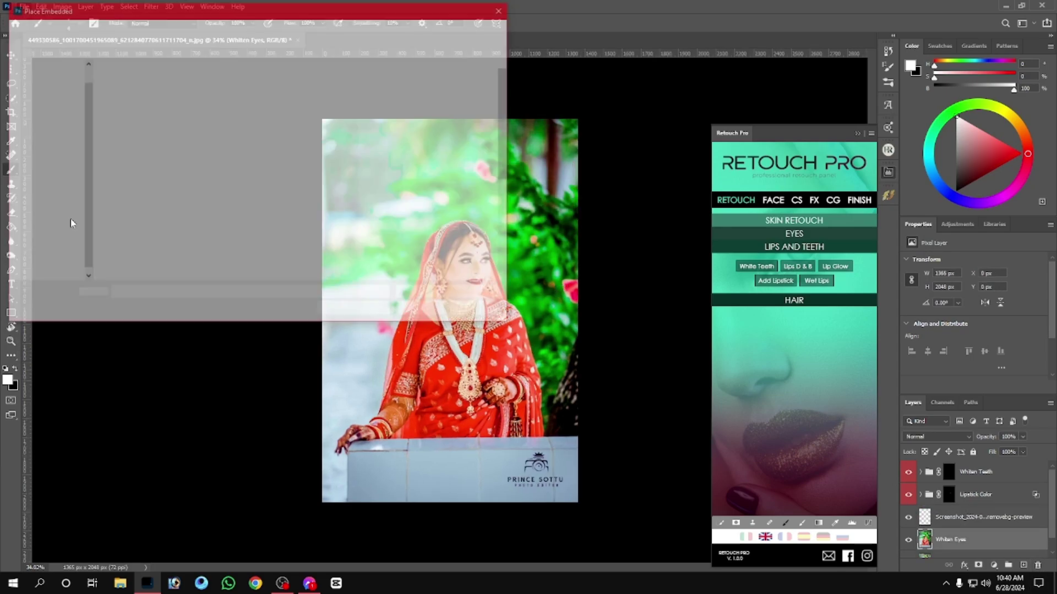
pyautogui.doubleClick(142, 92)
pyautogui.doubleClick(187, 99)
pyautogui.scroll(-1, 261, 165)
pyautogui.click(327, 236)
pyautogui.click(416, 311)
pyautogui.moveTo(406, 270); pyautogui.dragTo(335, 126)
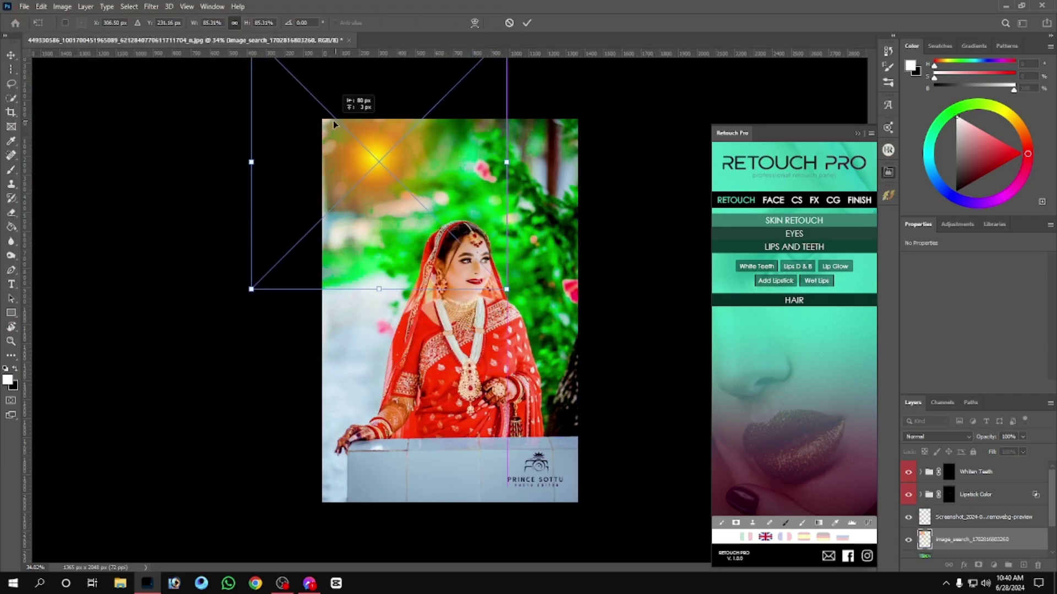
pyautogui.moveTo(463, 176)
pyautogui.mouseDown()
pyautogui.moveTo(439, 183)
pyautogui.moveTo(393, 130)
pyautogui.moveTo(381, 159)
pyautogui.mouseUp()
pyautogui.press('Return')
# Set the sun flare layer's blend mode to Screen and shift its glow into the photo's upper-left corner
pyautogui.click(935, 437)
pyautogui.click(915, 392)
pyautogui.press('v')
pyautogui.press('Return')
pyautogui.click(632, 209)
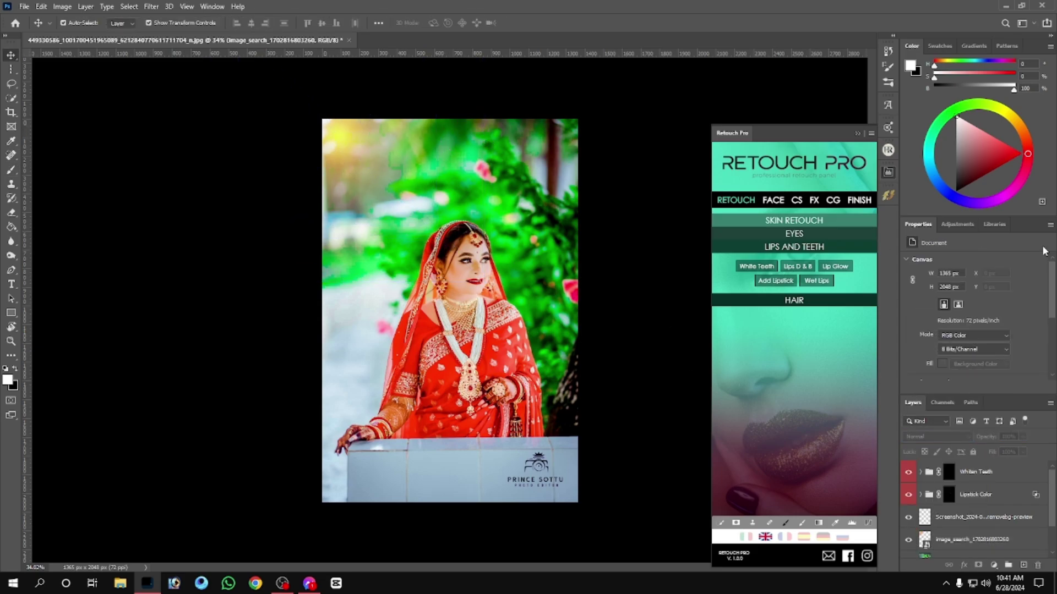